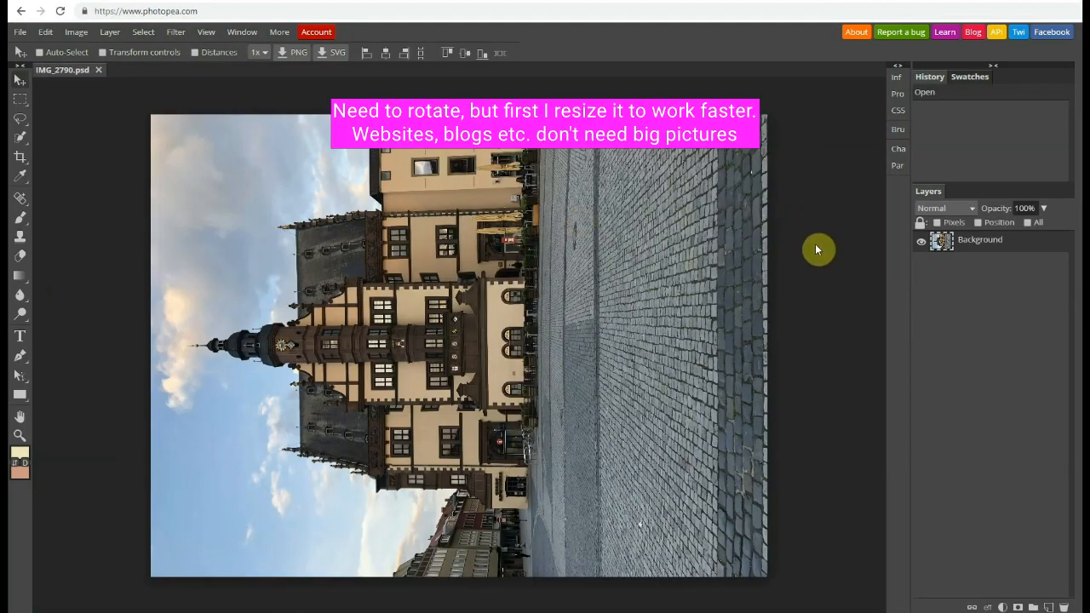
Step: Resize the image to 1000 px wide with its 4:3 proportions kept
{"action": "left_click", "coordinate": [48, 36]}
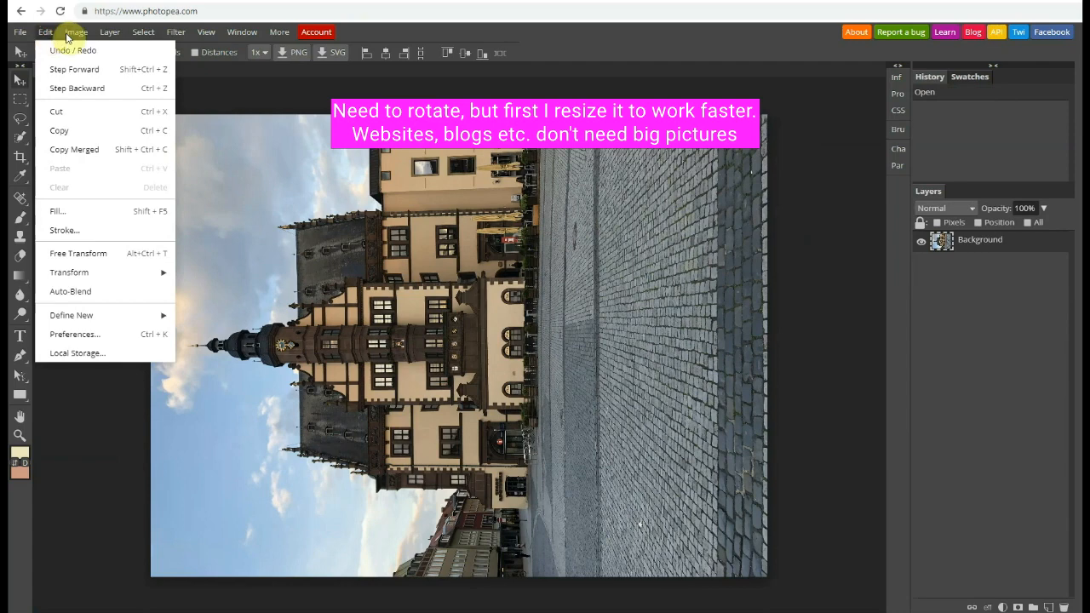
{"action": "left_click", "coordinate": [73, 36]}
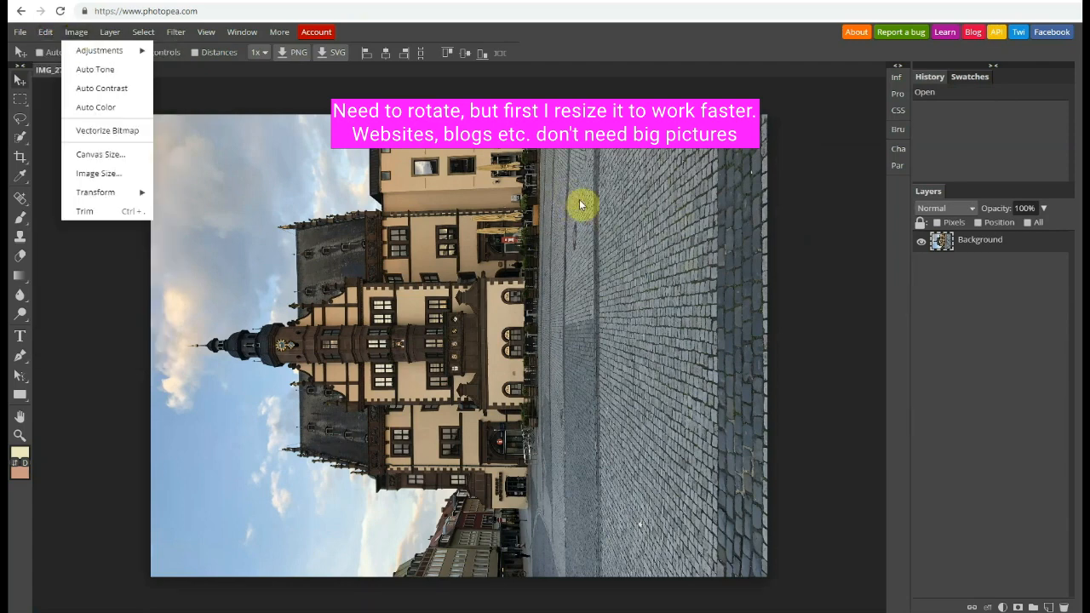
{"action": "left_click", "coordinate": [547, 252]}
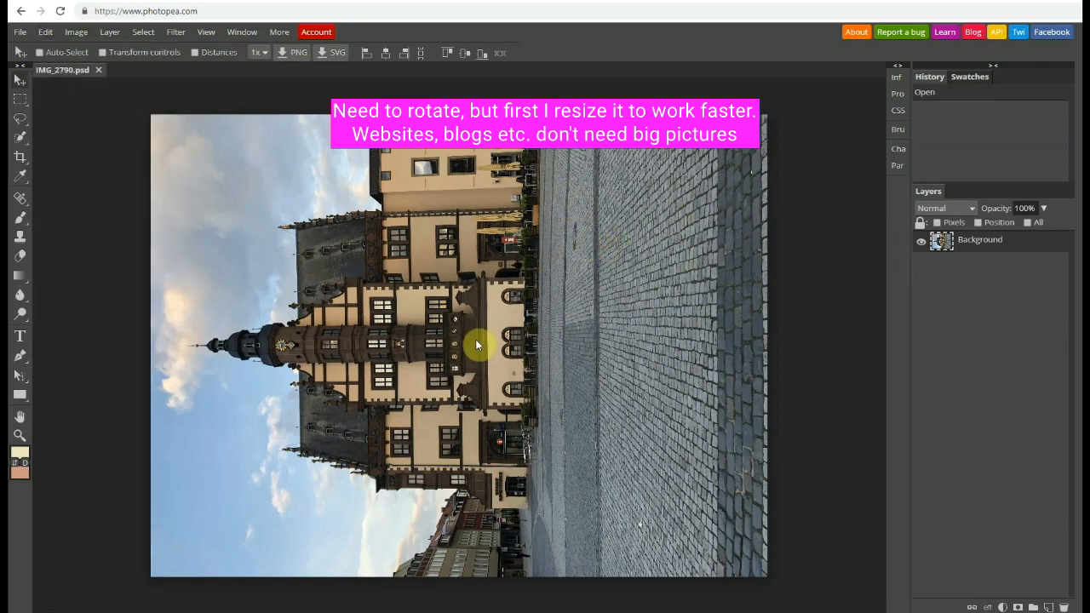
{"action": "left_click", "coordinate": [76, 33]}
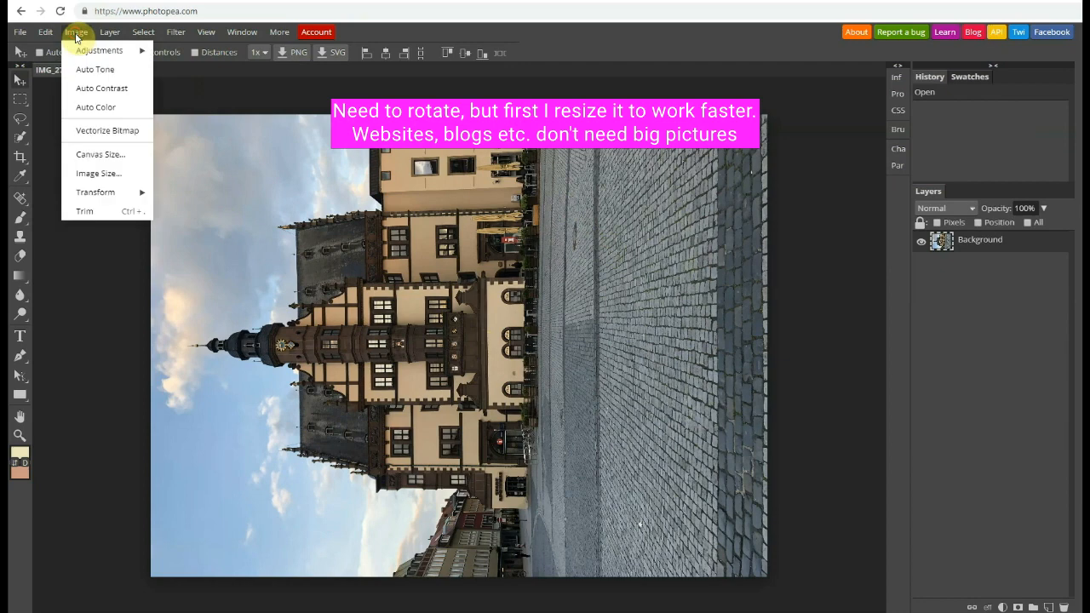
{"action": "left_click", "coordinate": [93, 176]}
{"action": "type", "text": "1000"}
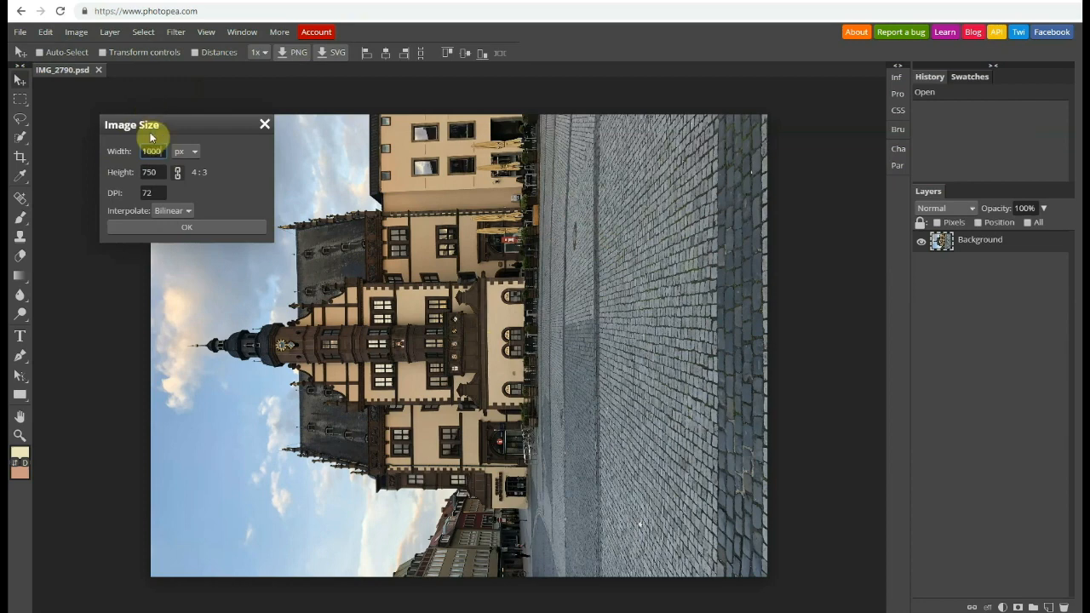
{"action": "left_click", "coordinate": [178, 225]}
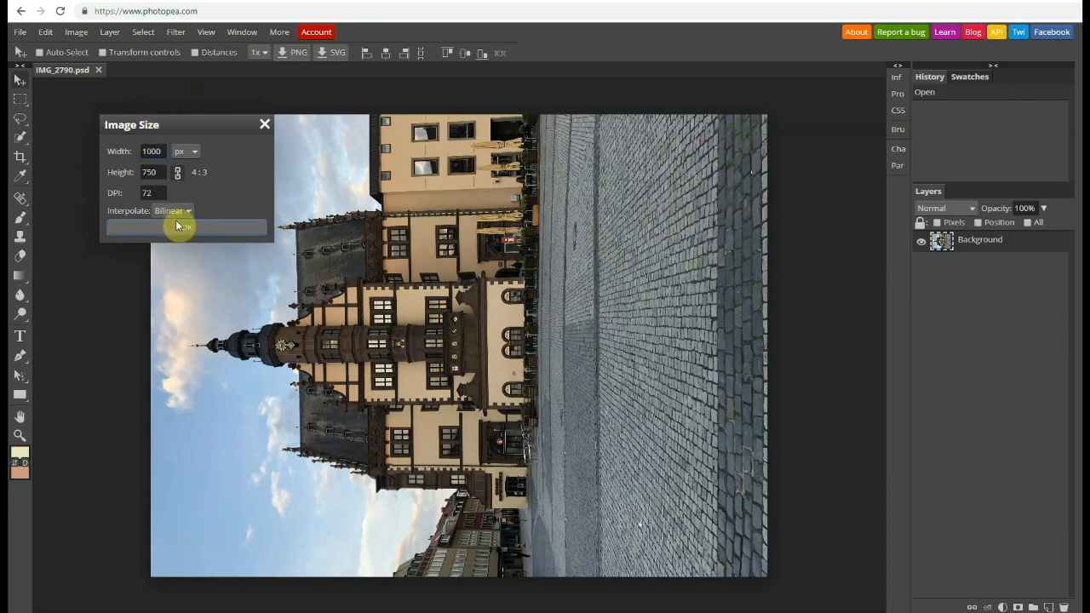
Step: Rotate the whole image 90° clockwise so the building stands upright
{"action": "scroll", "coordinate": [470, 358], "scroll_direction": "up", "scroll_amount": 5}
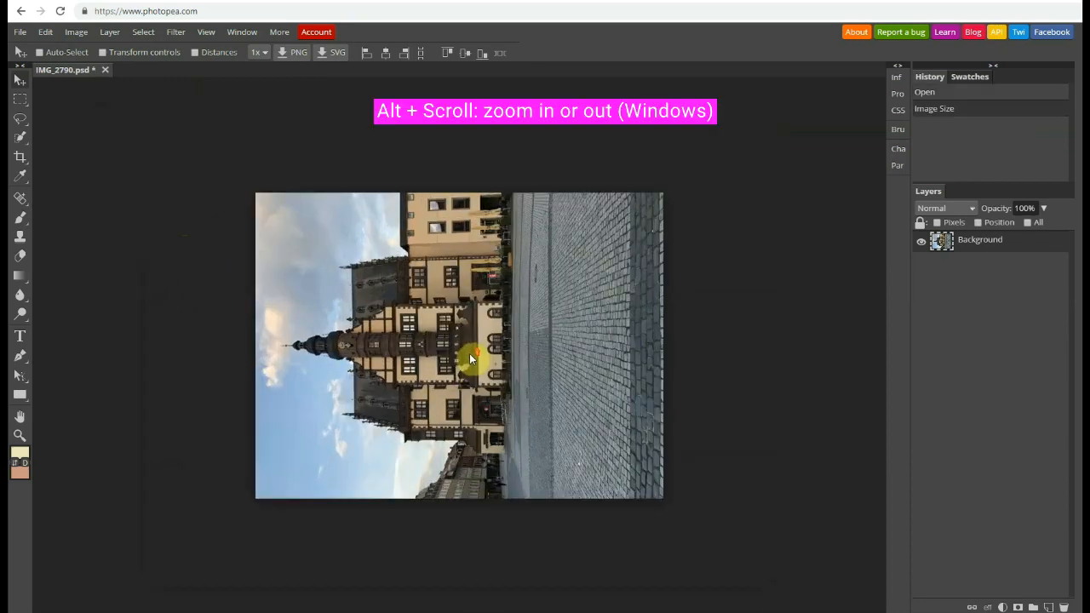
{"action": "left_click", "coordinate": [69, 32]}
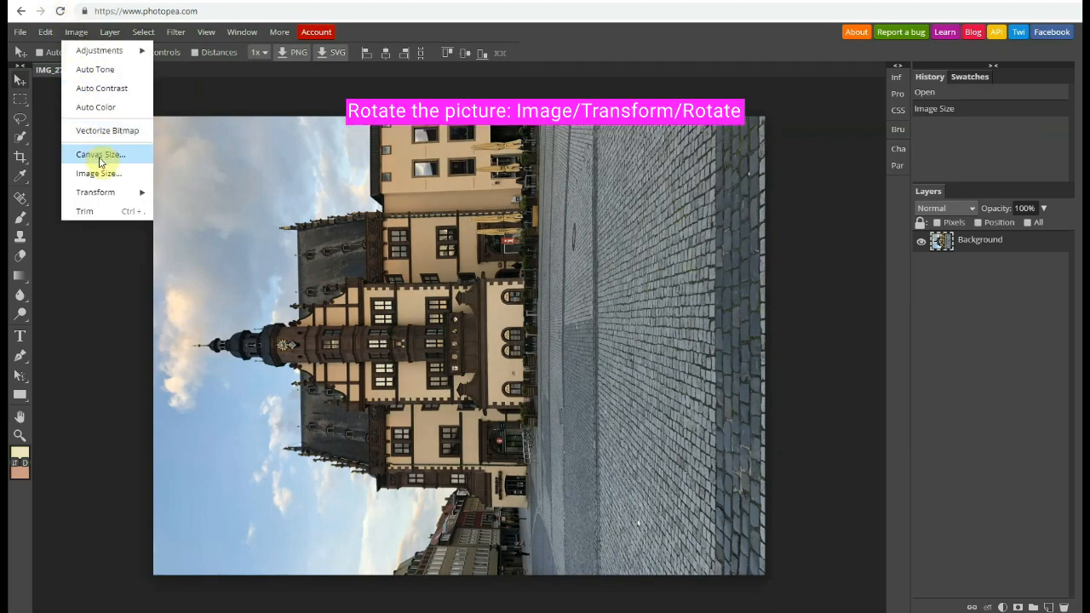
{"action": "mouse_move", "coordinate": [109, 192]}
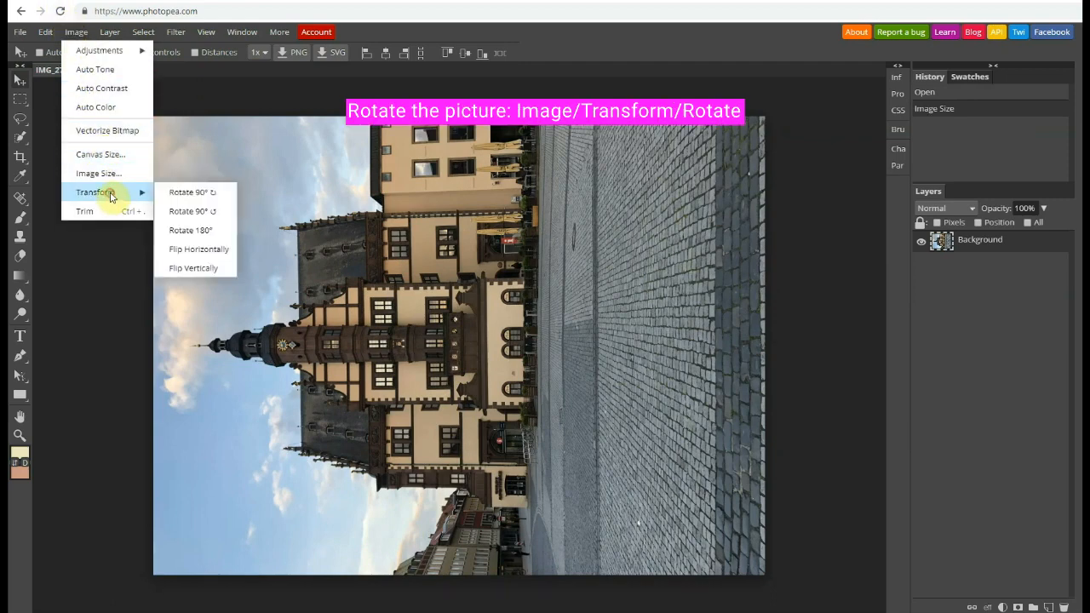
{"action": "left_click", "coordinate": [203, 194]}
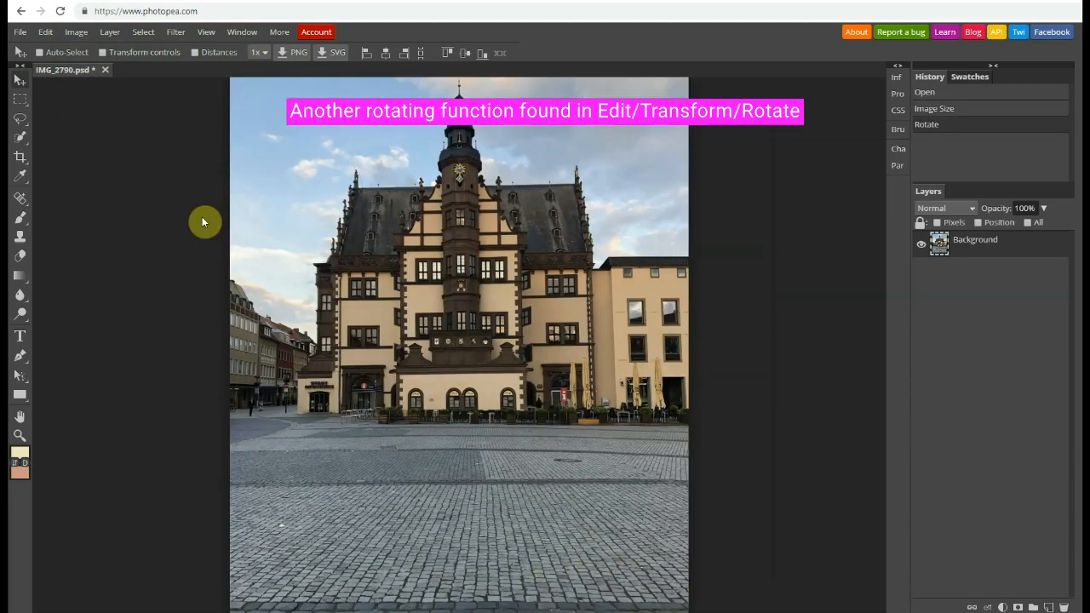
Step: Try rotating only the Background layer's content 90° clockwise and undo that rotation
{"action": "left_click", "coordinate": [45, 33]}
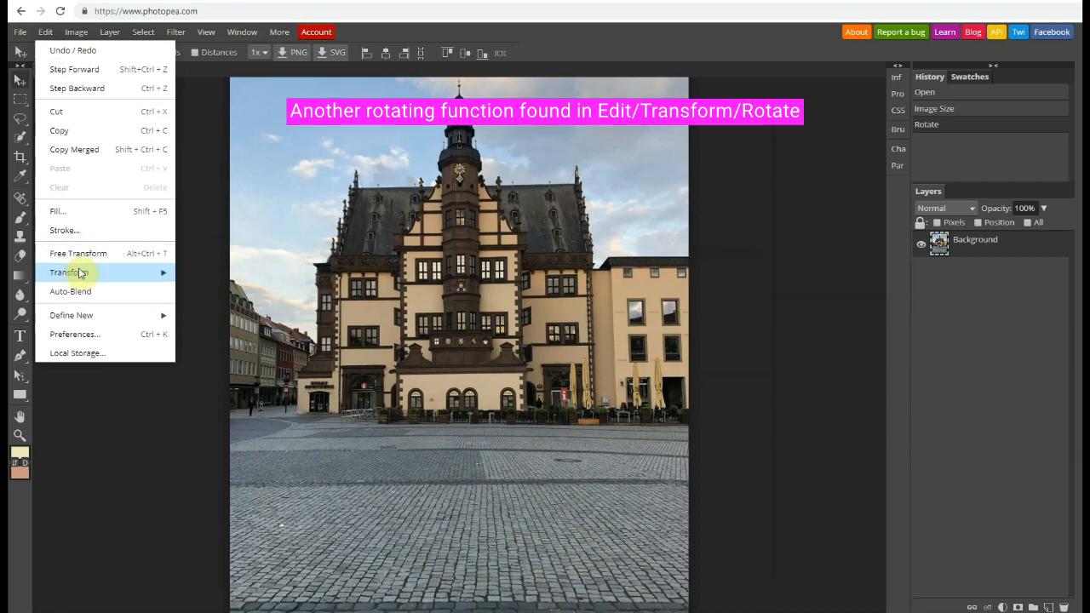
{"action": "mouse_move", "coordinate": [83, 269]}
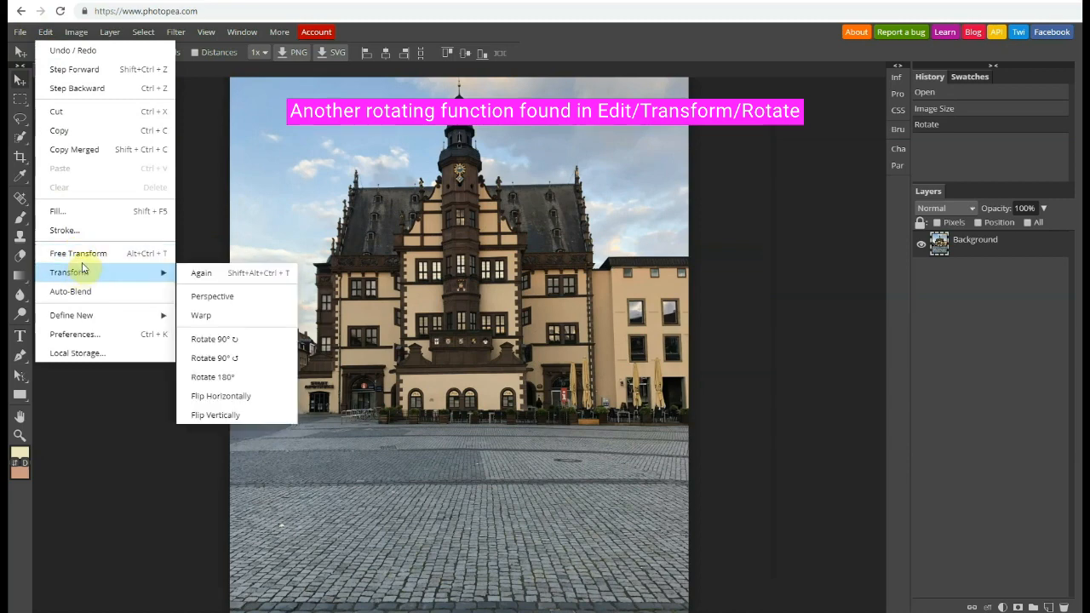
{"action": "left_click", "coordinate": [246, 341]}
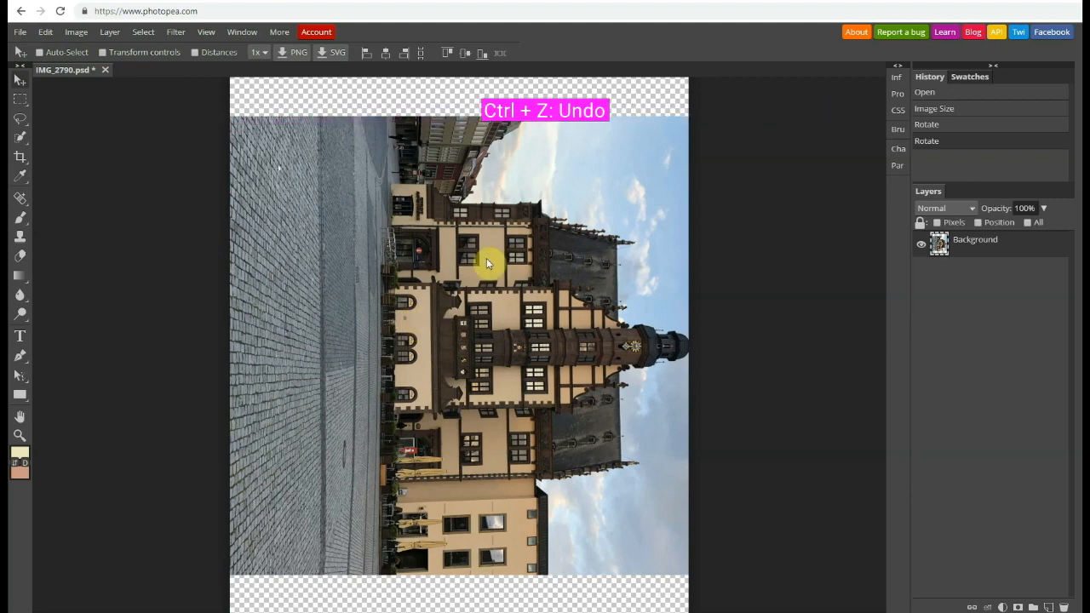
{"action": "key", "text": "ctrl+z"}
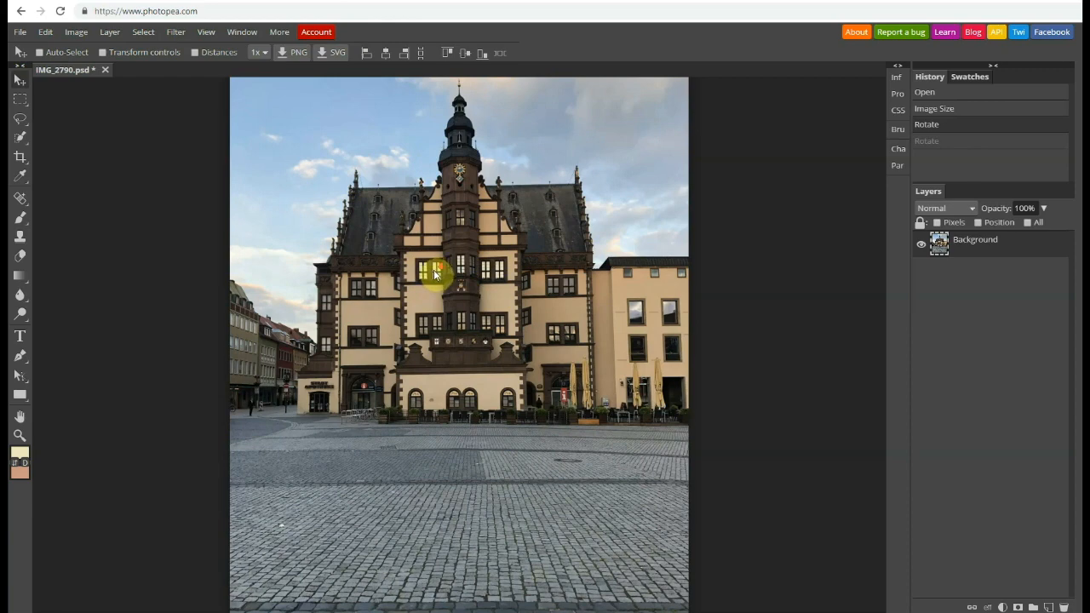
Step: Duplicate the Background layer to keep the original as a backup
{"action": "scroll", "coordinate": [433, 272], "scroll_direction": "down", "scroll_amount": 2}
{"action": "scroll", "coordinate": [435, 270], "scroll_direction": "up", "scroll_amount": 2}
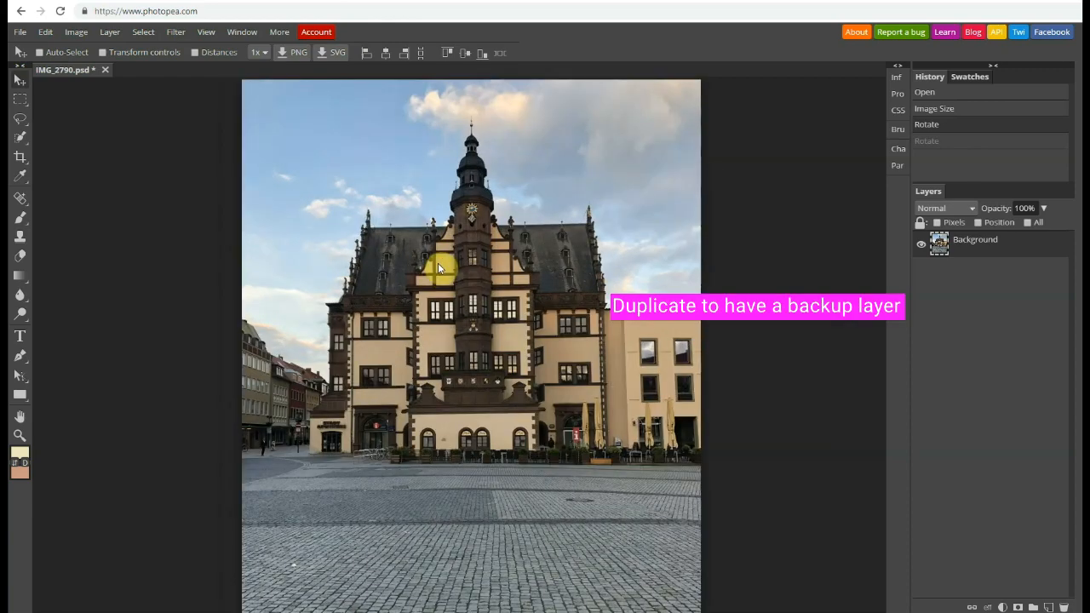
{"action": "right_click", "coordinate": [936, 243]}
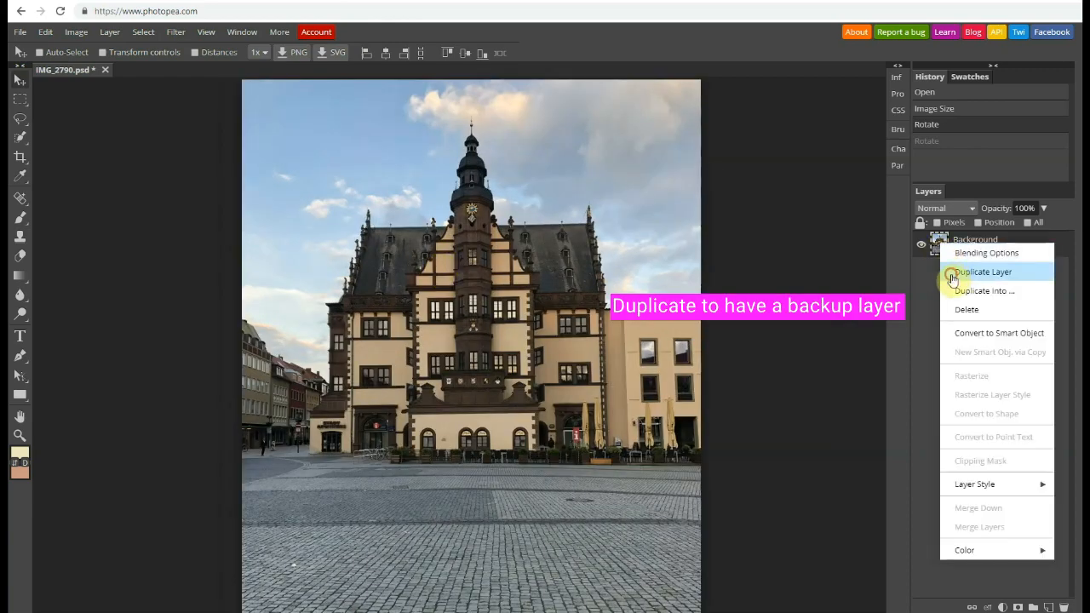
{"action": "left_click", "coordinate": [951, 273]}
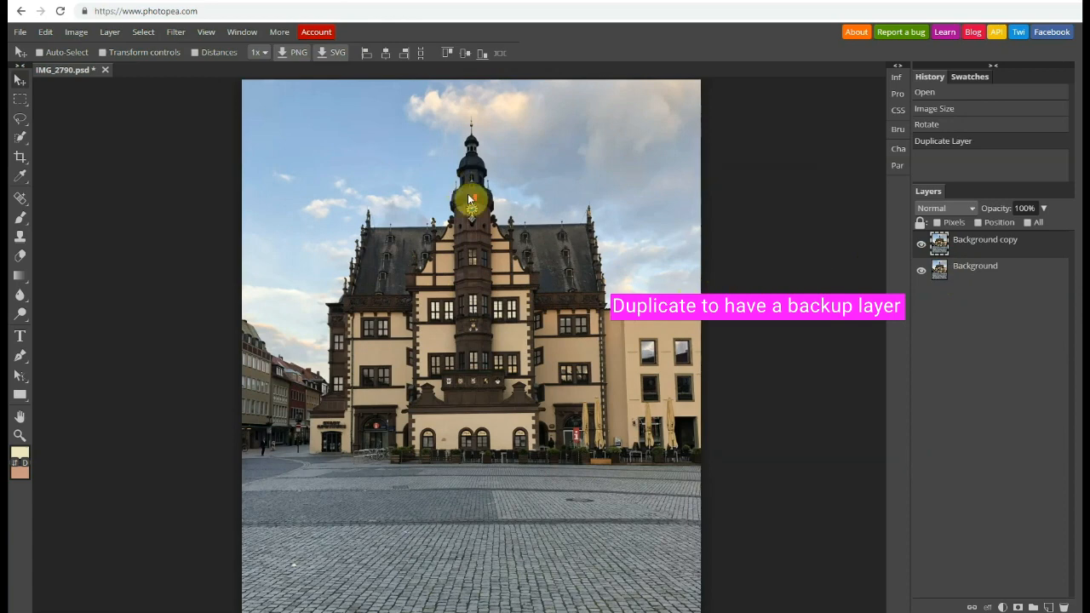
Step: Start a Free Transform on the Background copy layer and rotate it clockwise by about 0.5° to straighten the building
{"action": "scroll", "coordinate": [469, 198], "scroll_direction": "up", "scroll_amount": 3}
{"action": "scroll", "coordinate": [474, 199], "scroll_direction": "down", "scroll_amount": 1}
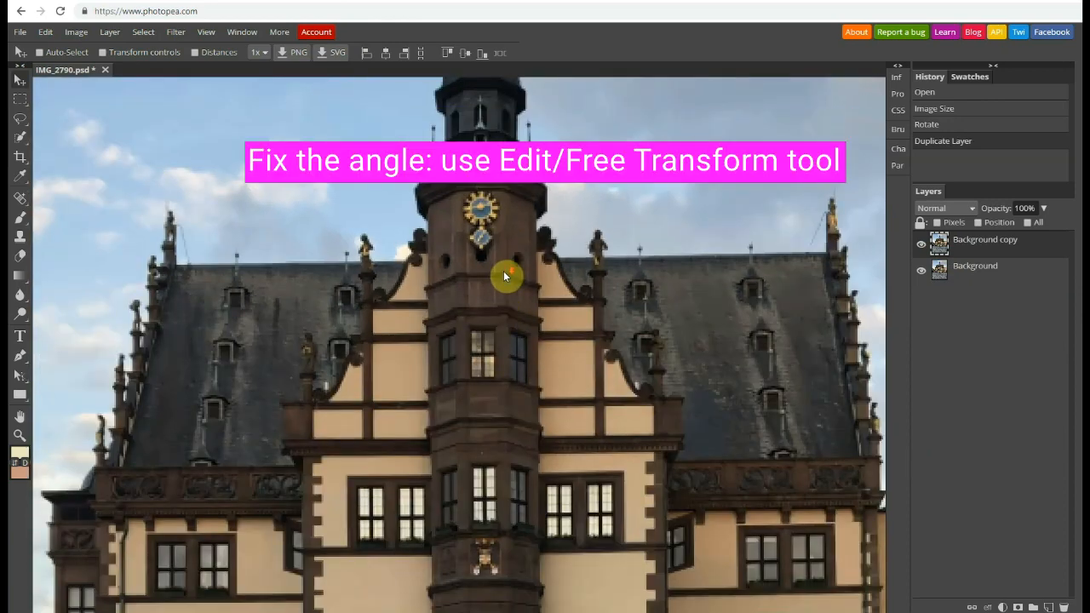
{"action": "scroll", "coordinate": [503, 271], "scroll_direction": "down", "scroll_amount": 3}
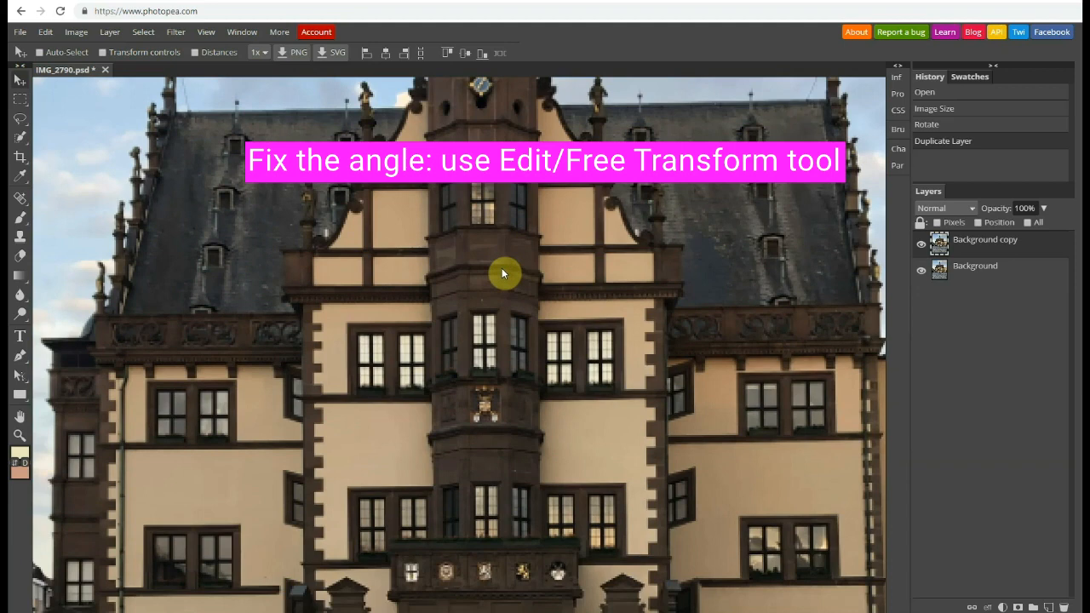
{"action": "left_click", "coordinate": [78, 33]}
{"action": "left_click", "coordinate": [45, 33]}
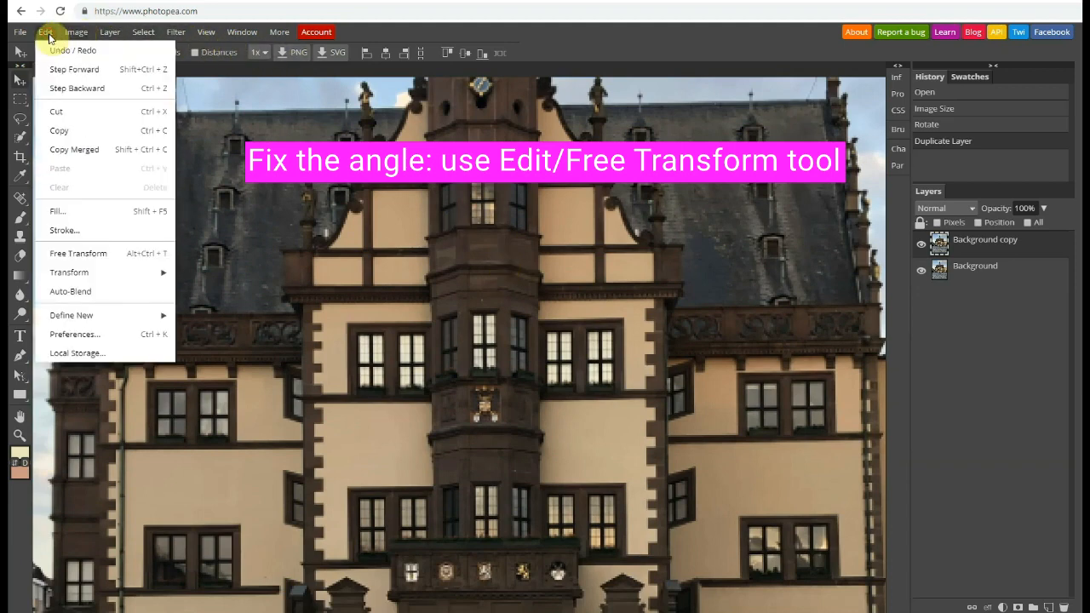
{"action": "left_click", "coordinate": [77, 254]}
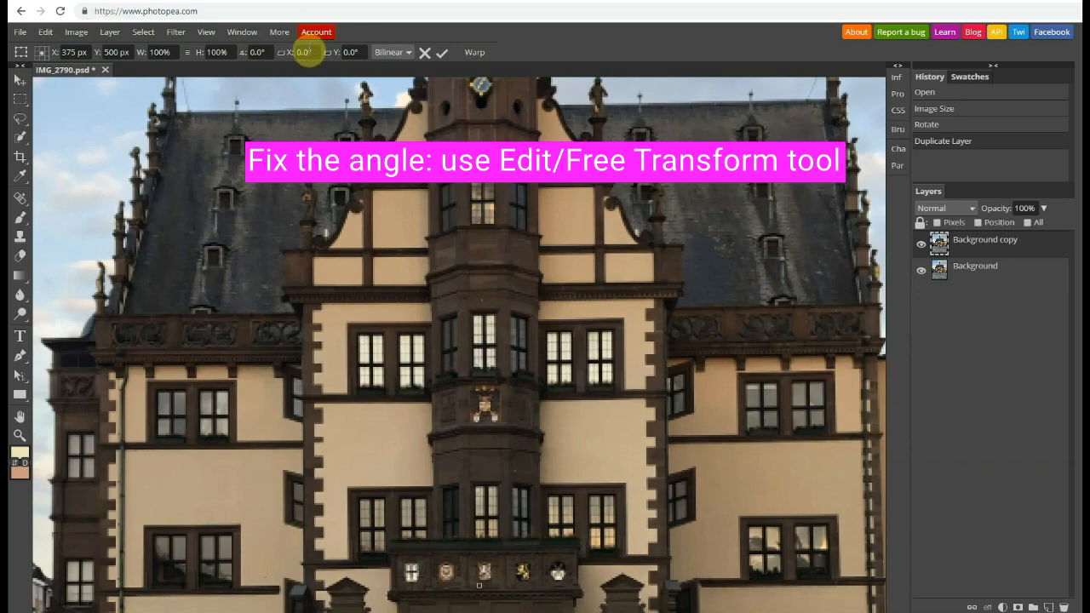
{"action": "scroll", "coordinate": [395, 314], "scroll_direction": "down", "scroll_amount": 2}
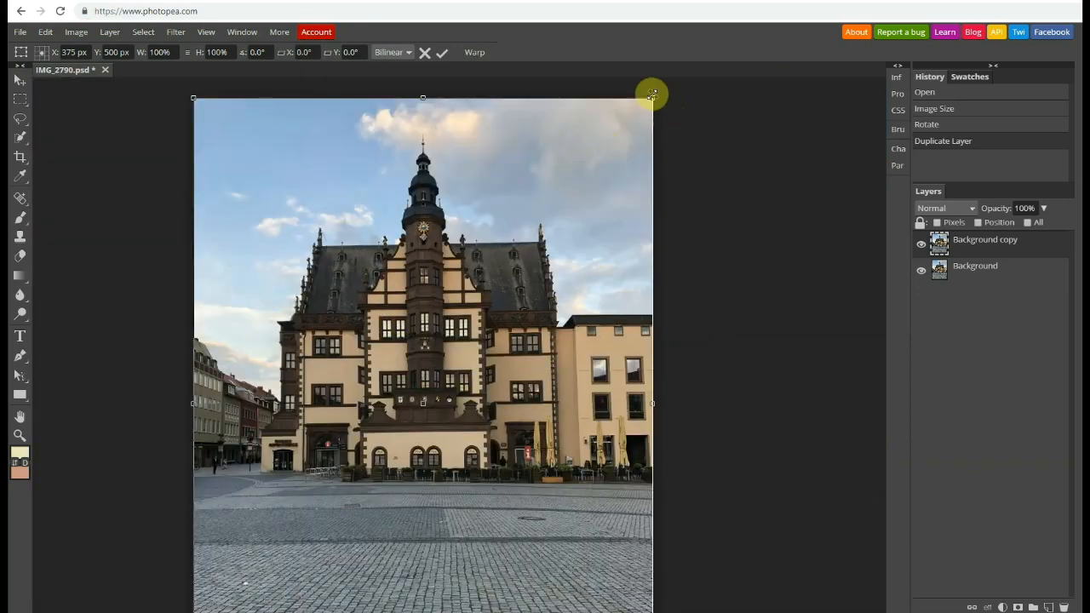
{"action": "left_click_drag", "start_coordinate": [656, 94], "coordinate": [658, 95]}
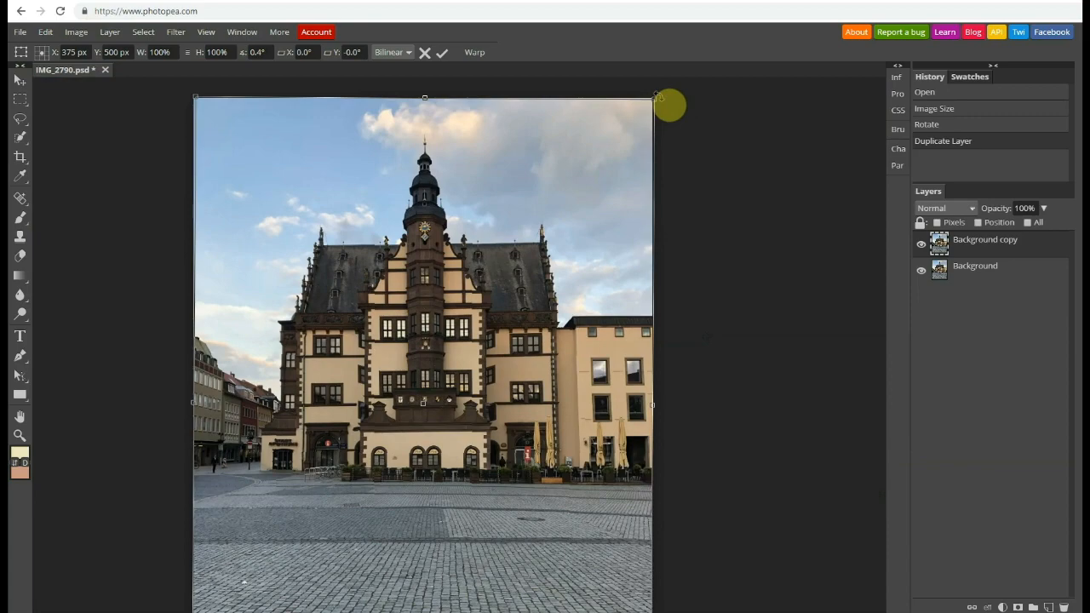
{"action": "left_click_drag", "start_coordinate": [669, 105], "coordinate": [670, 103]}
Step: Set the Background copy's rotation angle to 0.9° and apply the transform
{"action": "scroll", "coordinate": [401, 284], "scroll_direction": "up", "scroll_amount": 6}
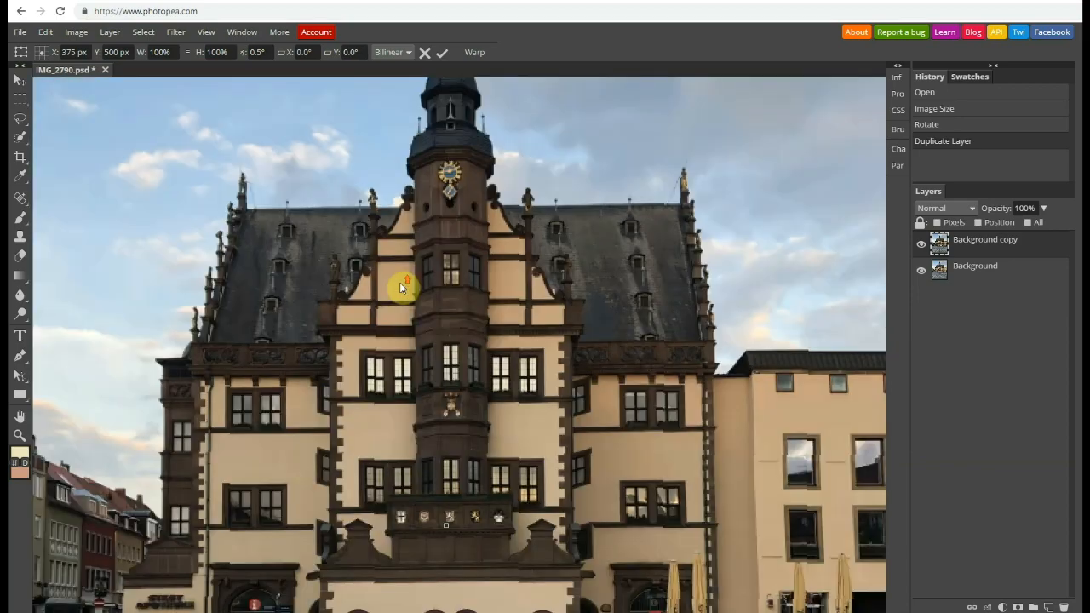
{"action": "scroll", "coordinate": [407, 286], "scroll_direction": "down", "scroll_amount": 6}
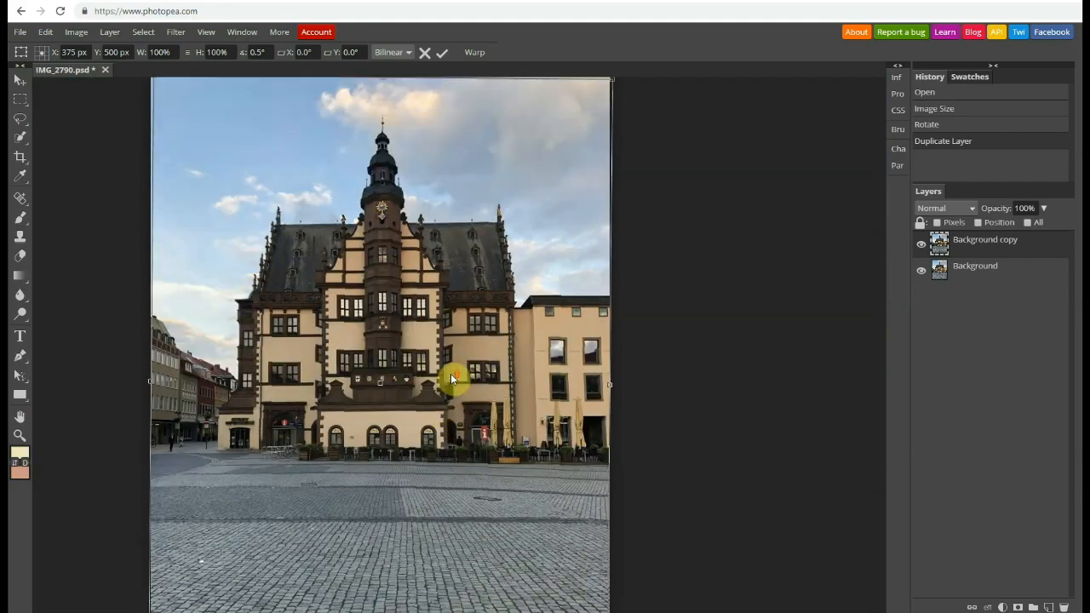
{"action": "left_click_drag", "start_coordinate": [615, 107], "coordinate": [628, 110]}
{"action": "scroll", "coordinate": [370, 338], "scroll_direction": "up", "scroll_amount": 4}
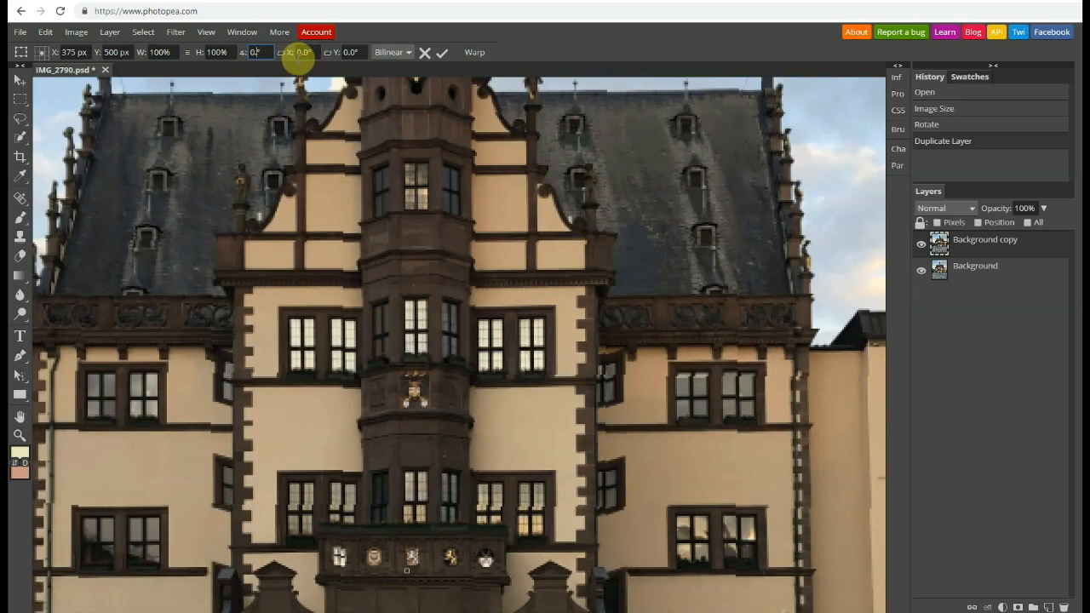
{"action": "type", "text": "9"}
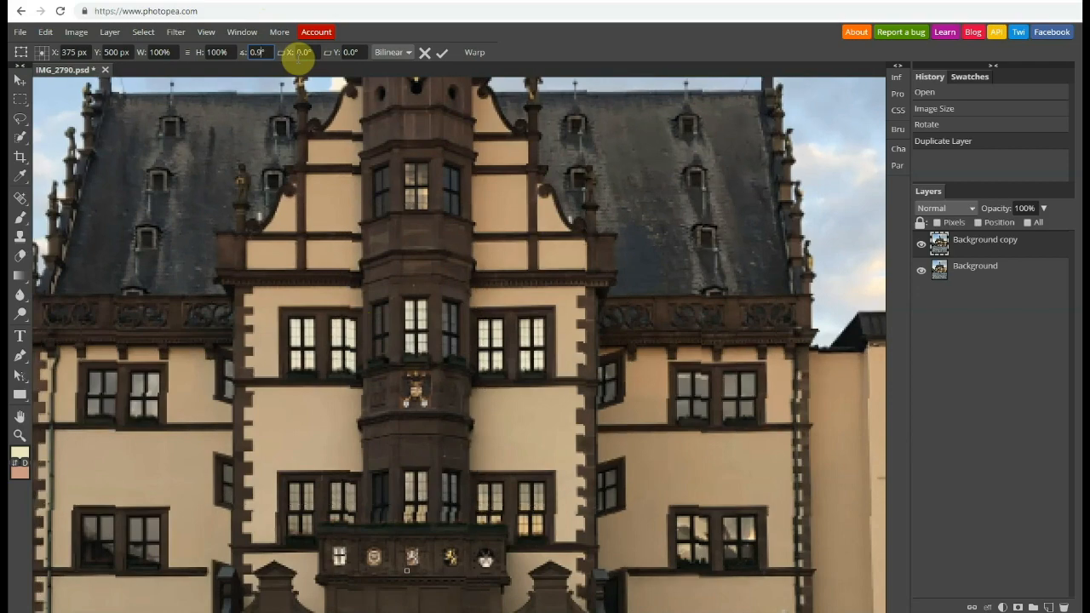
{"action": "left_click", "coordinate": [443, 53]}
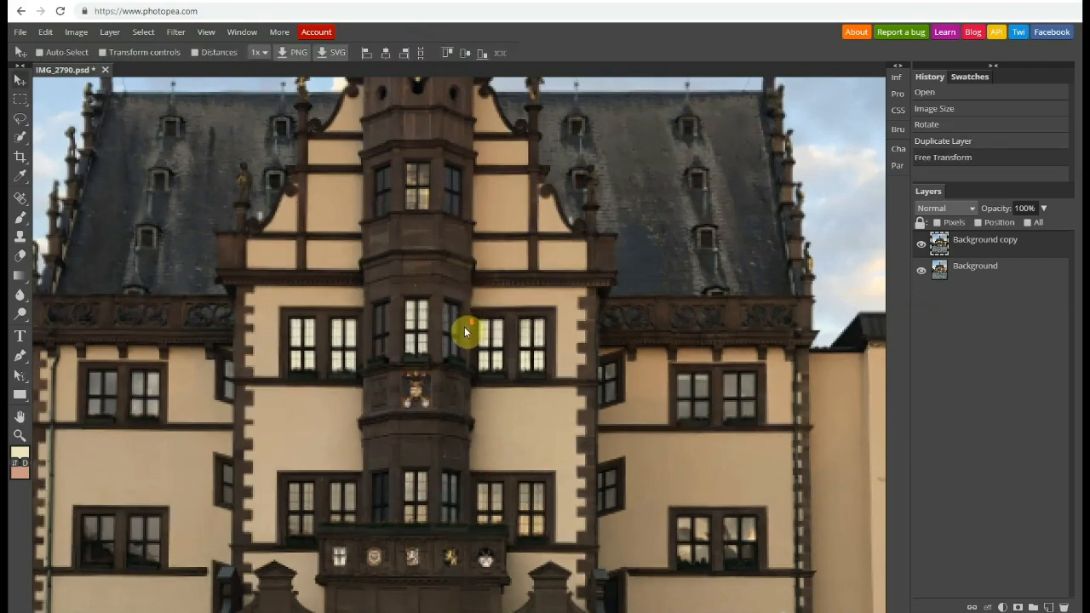
Step: Hide and reshow the Background copy layer to compare the straightened building with the original
{"action": "scroll", "coordinate": [464, 327], "scroll_direction": "down", "scroll_amount": 5}
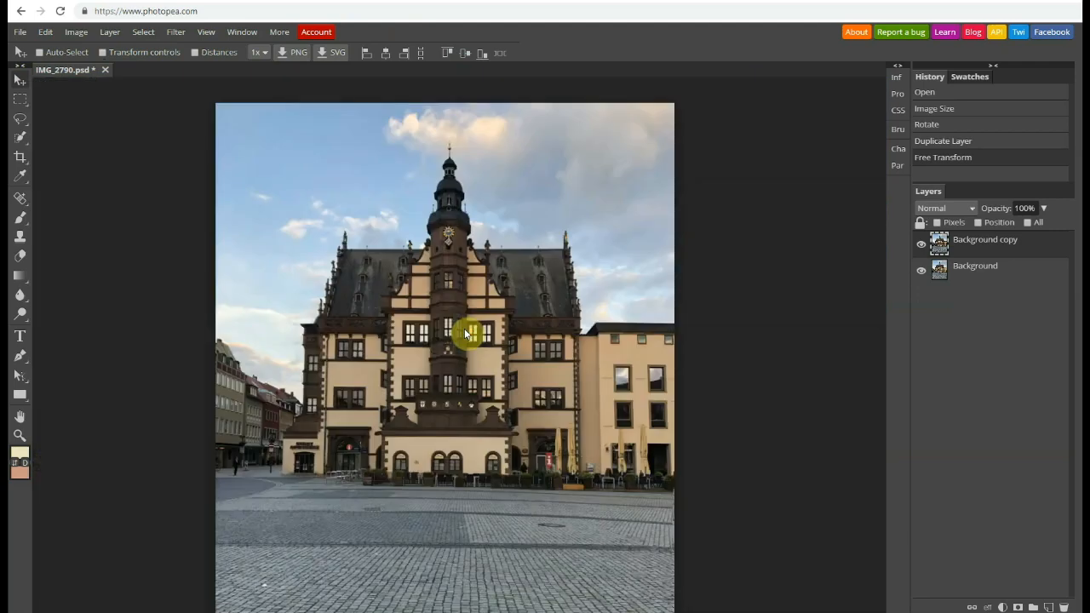
{"action": "left_click", "coordinate": [923, 245]}
{"action": "left_click", "coordinate": [923, 246]}
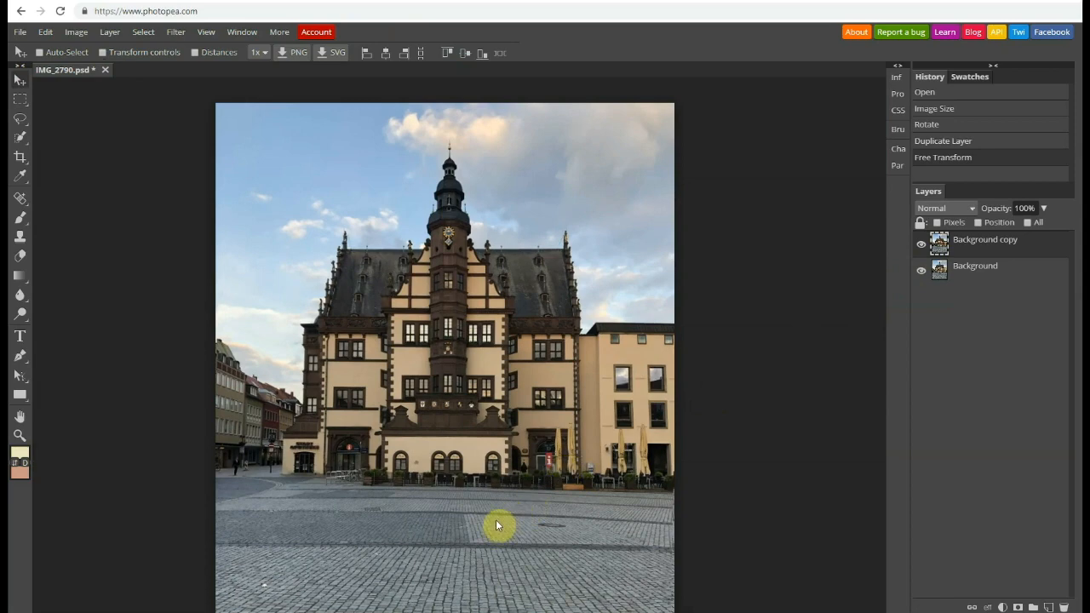
Step: Crop the image at full width from its upper edge to just below the building, cutting off most of the cobblestones
{"action": "scroll", "coordinate": [499, 518], "scroll_direction": "down", "scroll_amount": 1}
{"action": "right_click", "coordinate": [21, 138]}
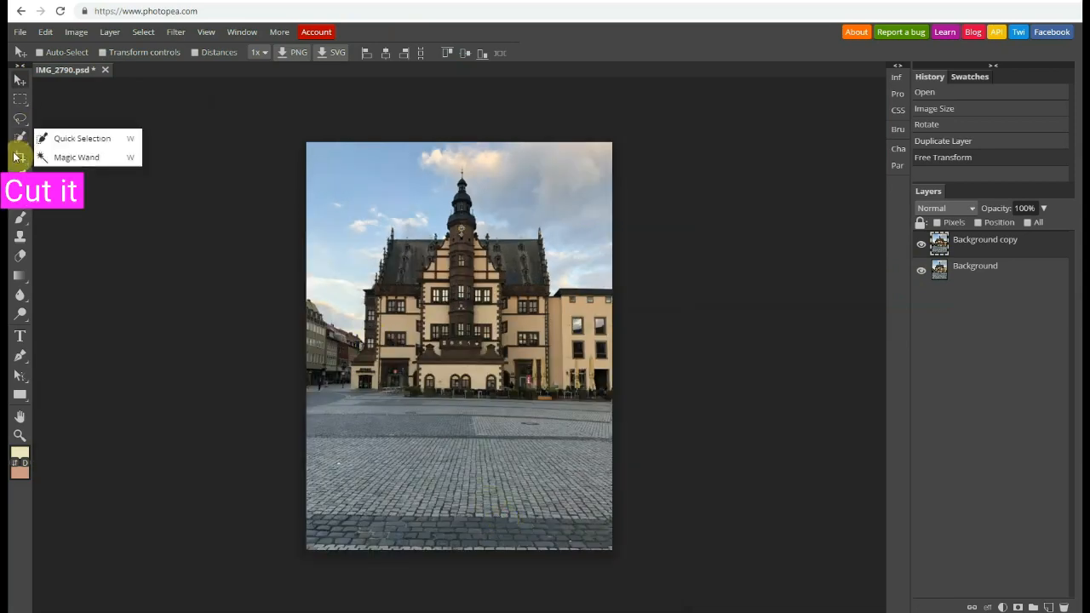
{"action": "left_click", "coordinate": [17, 156]}
{"action": "left_click_drag", "start_coordinate": [307, 143], "coordinate": [611, 433]}
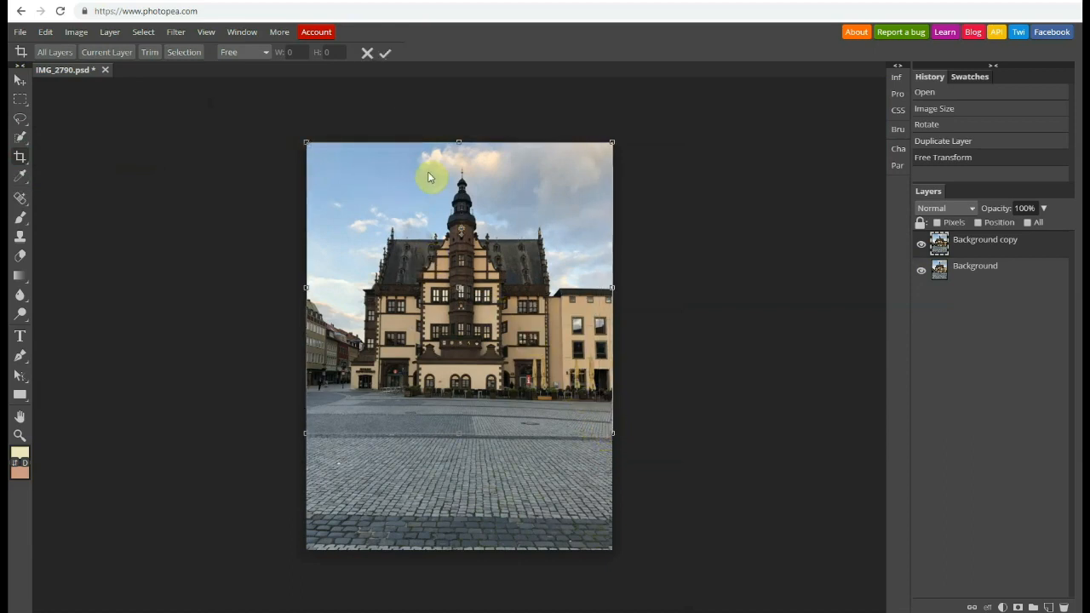
{"action": "left_click", "coordinate": [385, 52]}
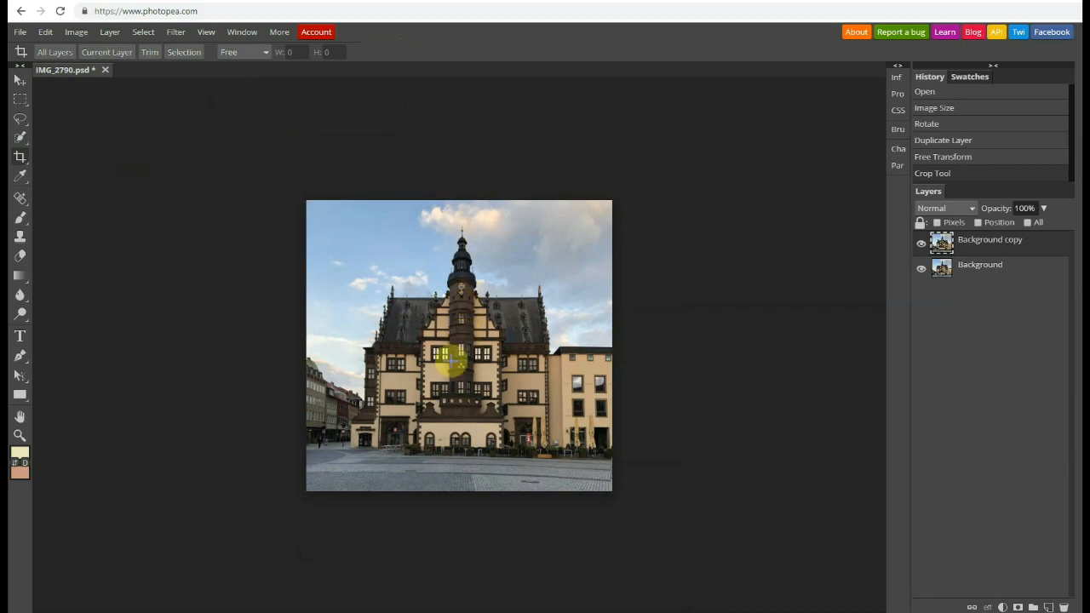
Step: Toggle the Background copy layer off and on to compare the cropped picture with the unstraightened layer
{"action": "scroll", "coordinate": [459, 340], "scroll_direction": "up", "scroll_amount": 1}
{"action": "left_click", "coordinate": [919, 244]}
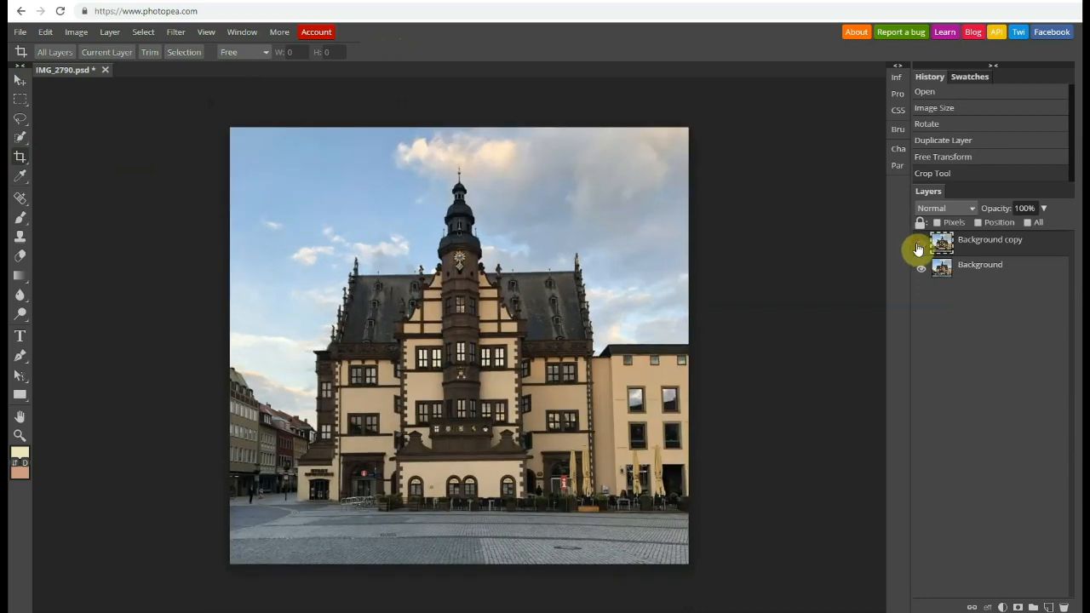
{"action": "left_click", "coordinate": [918, 245]}
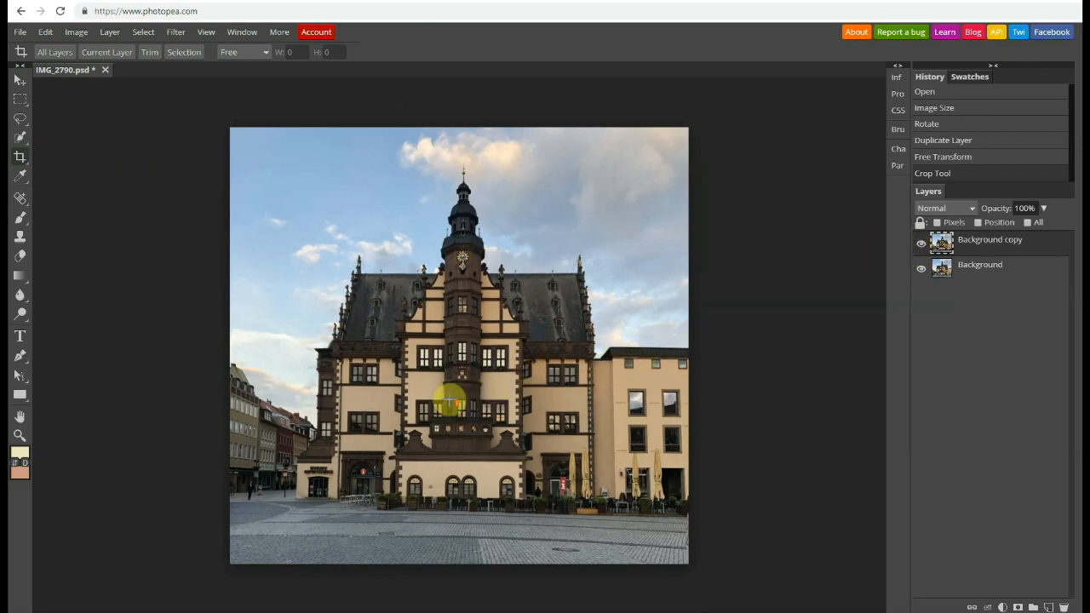
Step: Start a Curves adjustment on the Background copy layer and move its dialog clear of the building
{"action": "scroll", "coordinate": [450, 400], "scroll_direction": "up", "scroll_amount": 2}
{"action": "scroll", "coordinate": [449, 400], "scroll_direction": "down", "scroll_amount": 2}
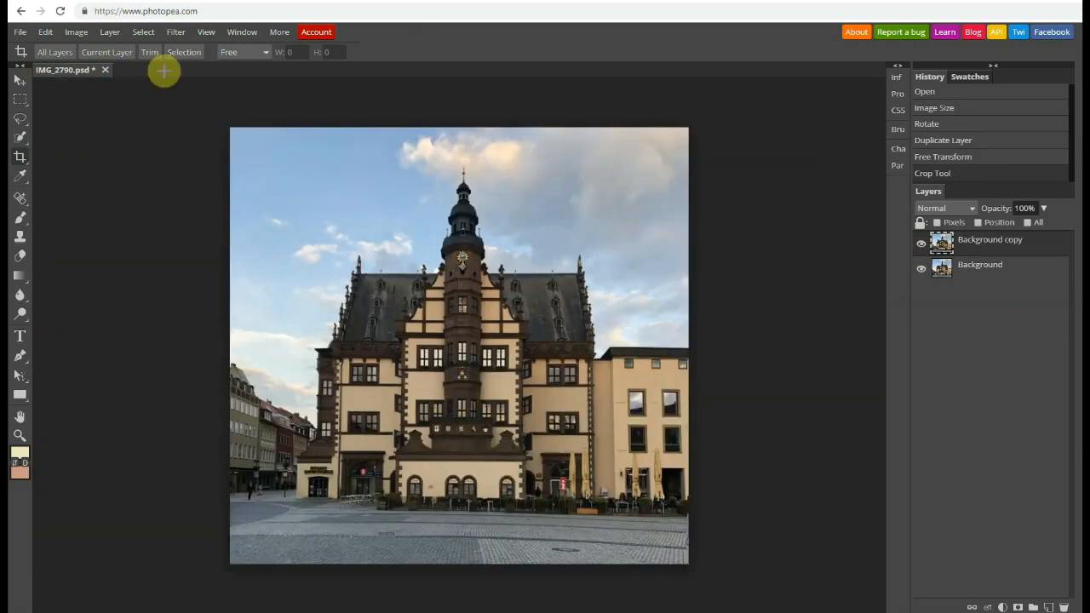
{"action": "left_click", "coordinate": [78, 31]}
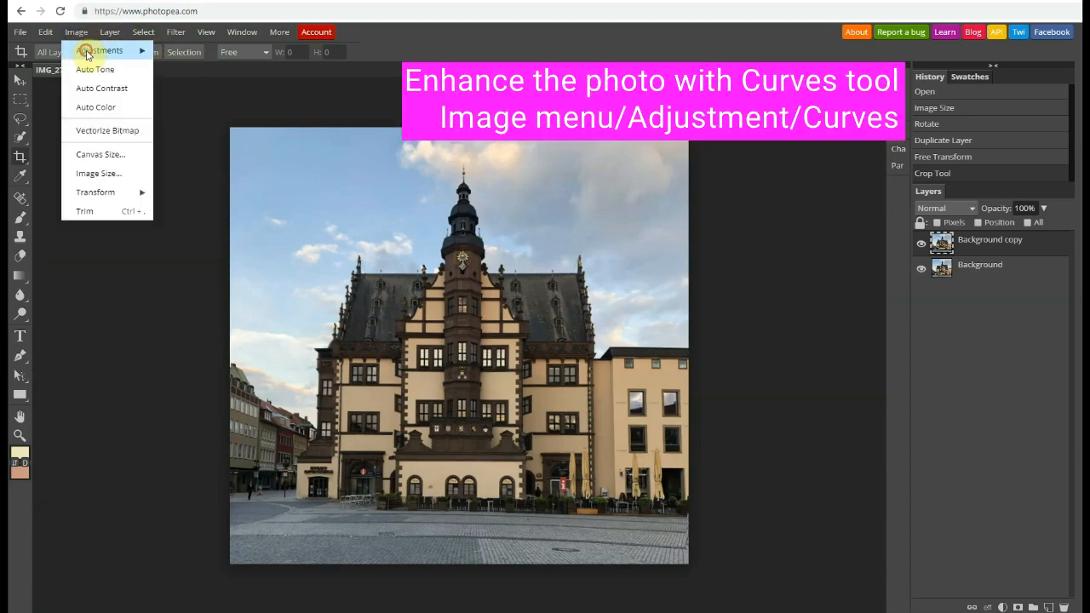
{"action": "mouse_move", "coordinate": [94, 50]}
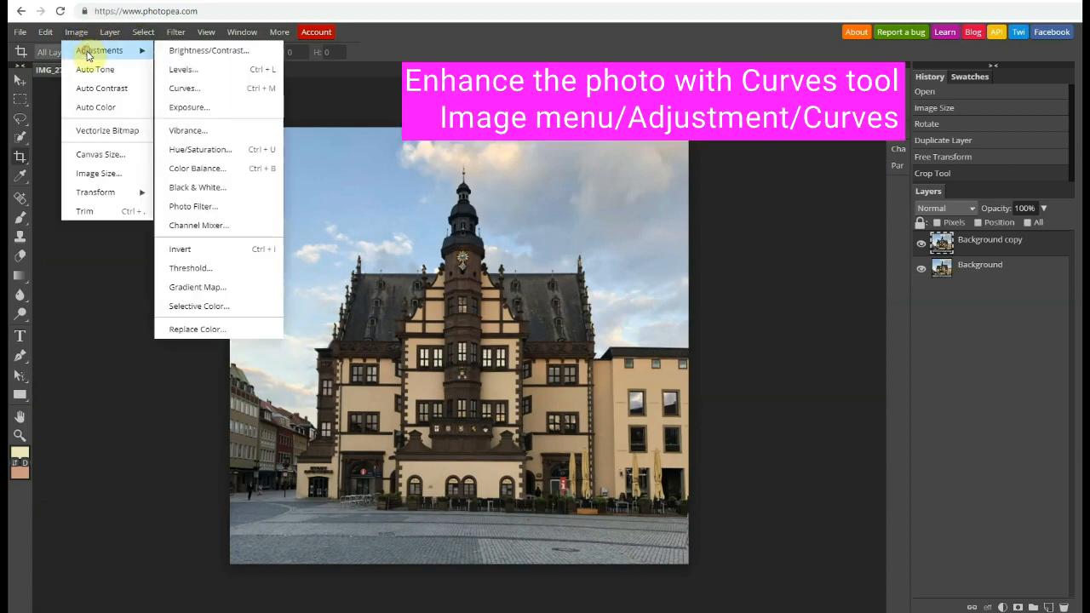
{"action": "left_click", "coordinate": [204, 89]}
{"action": "left_click_drag", "start_coordinate": [243, 124], "coordinate": [158, 71]}
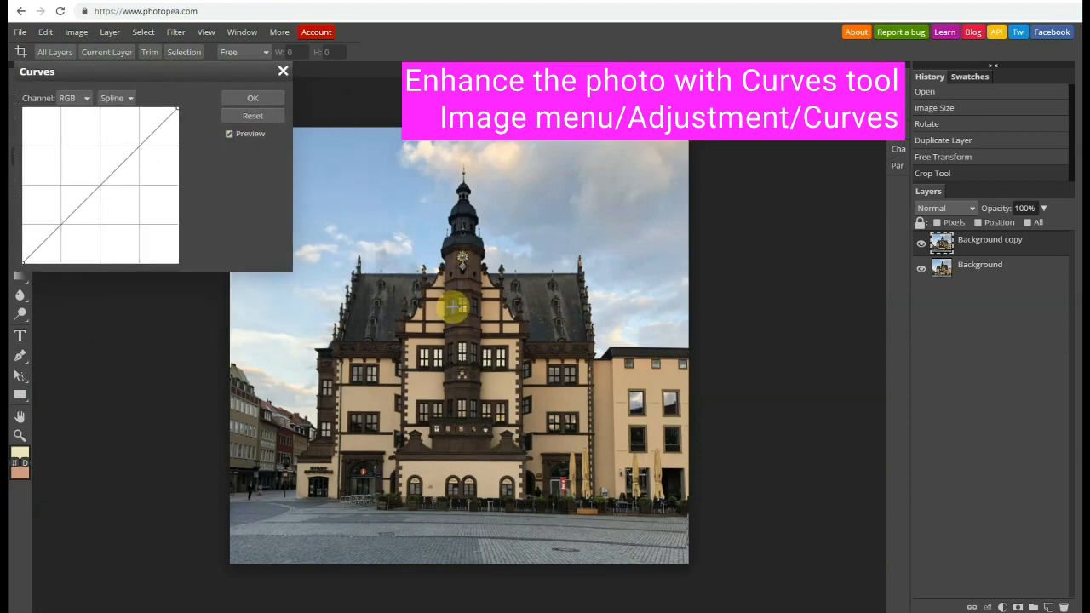
{"action": "left_click", "coordinate": [86, 99]}
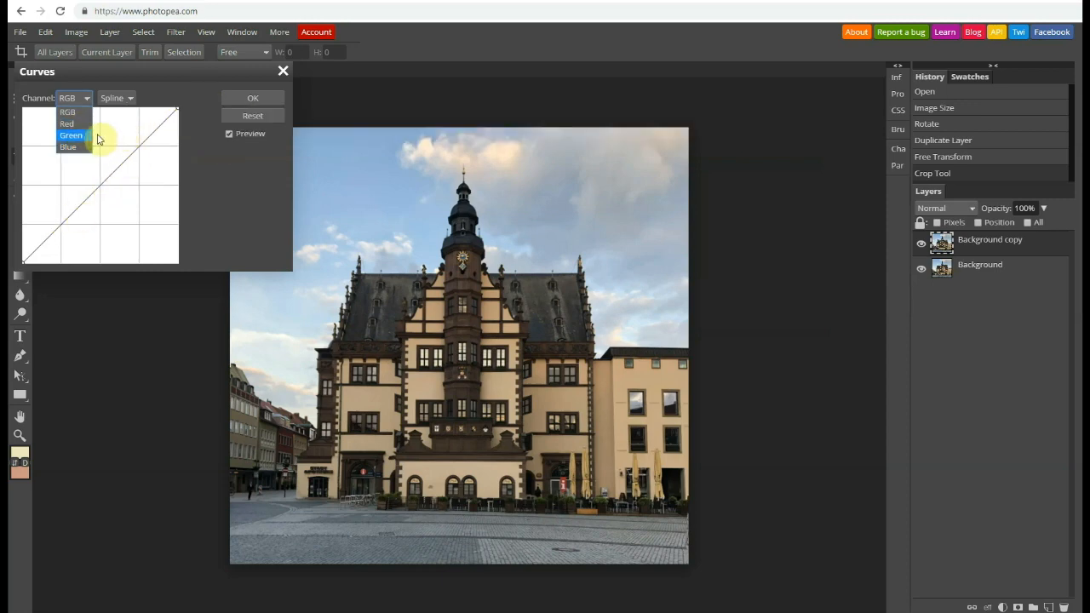
{"action": "left_click", "coordinate": [163, 96]}
{"action": "left_click", "coordinate": [228, 135]}
{"action": "left_click", "coordinate": [228, 135]}
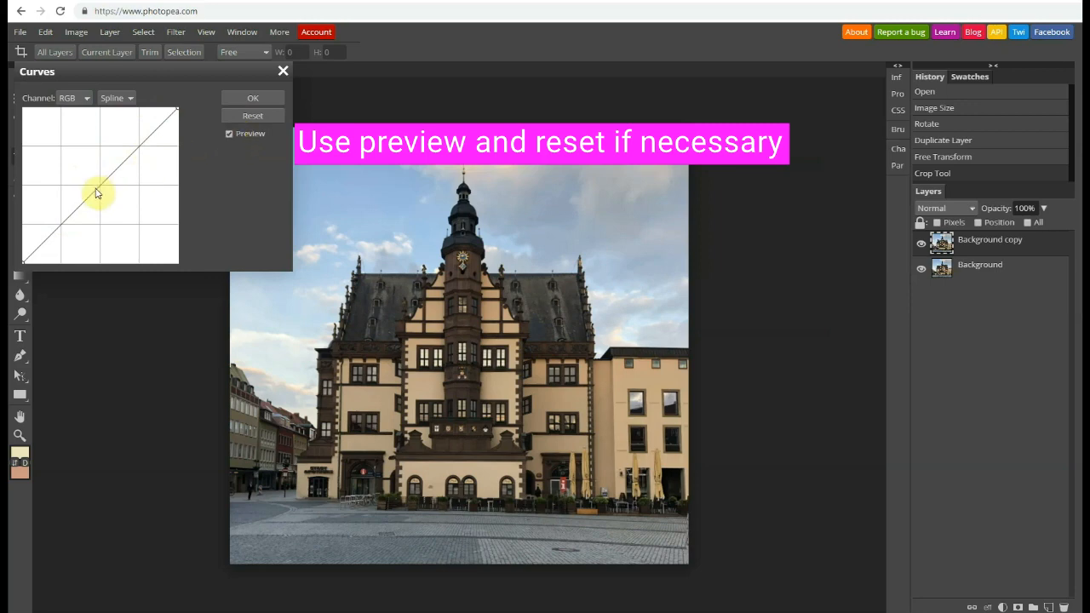
Step: Try brightening the picture by raising the RGB curve's midtones, compare it with the preview off, and reset the curve
{"action": "left_click_drag", "start_coordinate": [97, 191], "coordinate": [77, 166]}
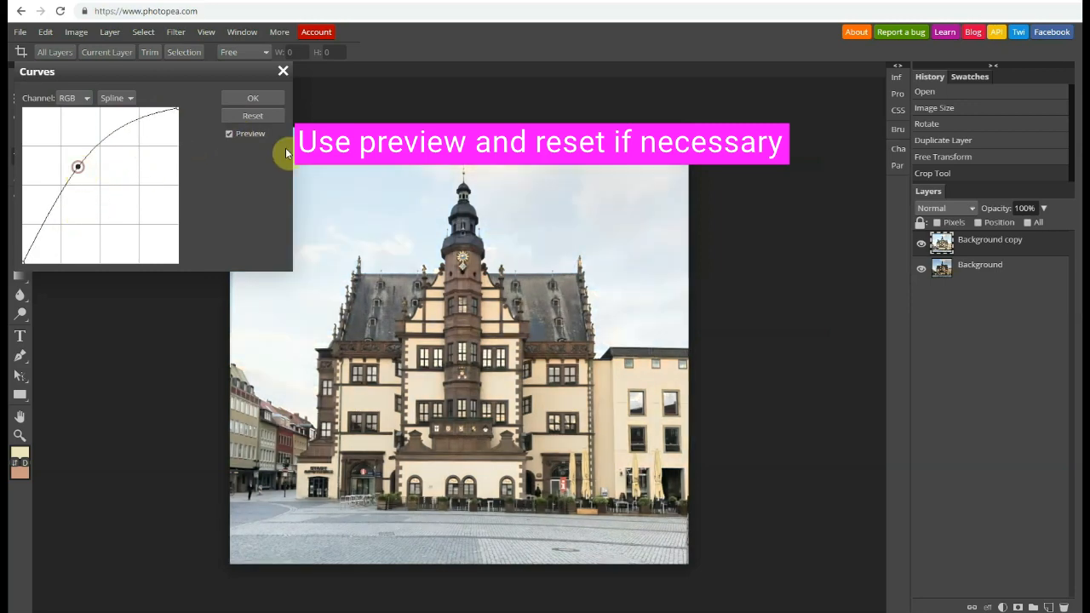
{"action": "left_click", "coordinate": [229, 134]}
{"action": "left_click", "coordinate": [228, 135]}
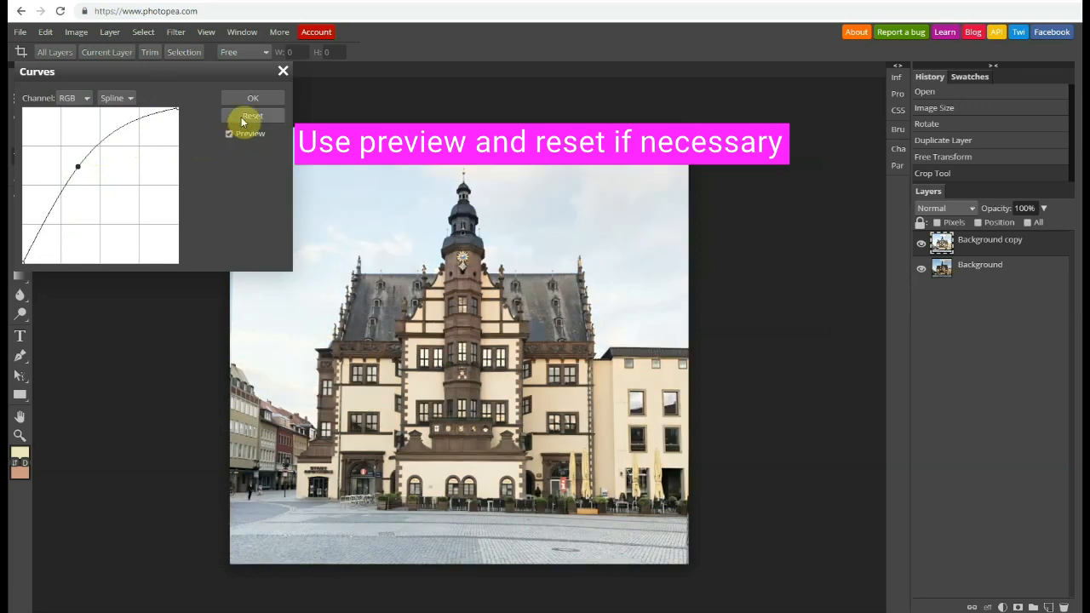
{"action": "left_click", "coordinate": [242, 119]}
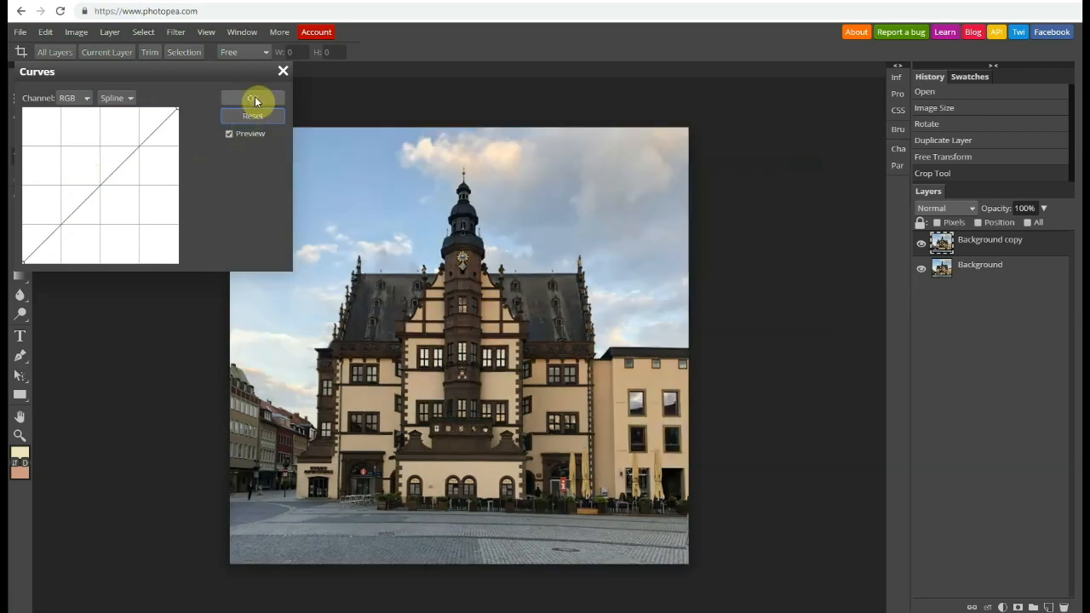
Step: Shape the RGB curve into a gentle S by anchoring its midpoint, lowering the shadows and raising the highlights
{"action": "left_click", "coordinate": [100, 186]}
{"action": "left_click_drag", "start_coordinate": [61, 227], "coordinate": [65, 231]}
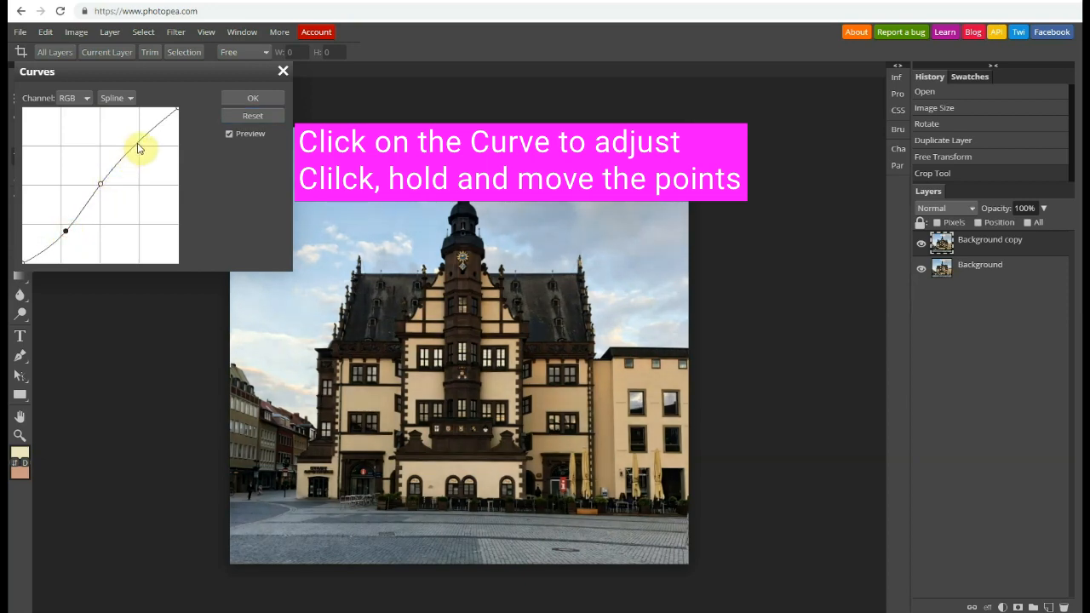
{"action": "left_click_drag", "start_coordinate": [138, 146], "coordinate": [135, 139]}
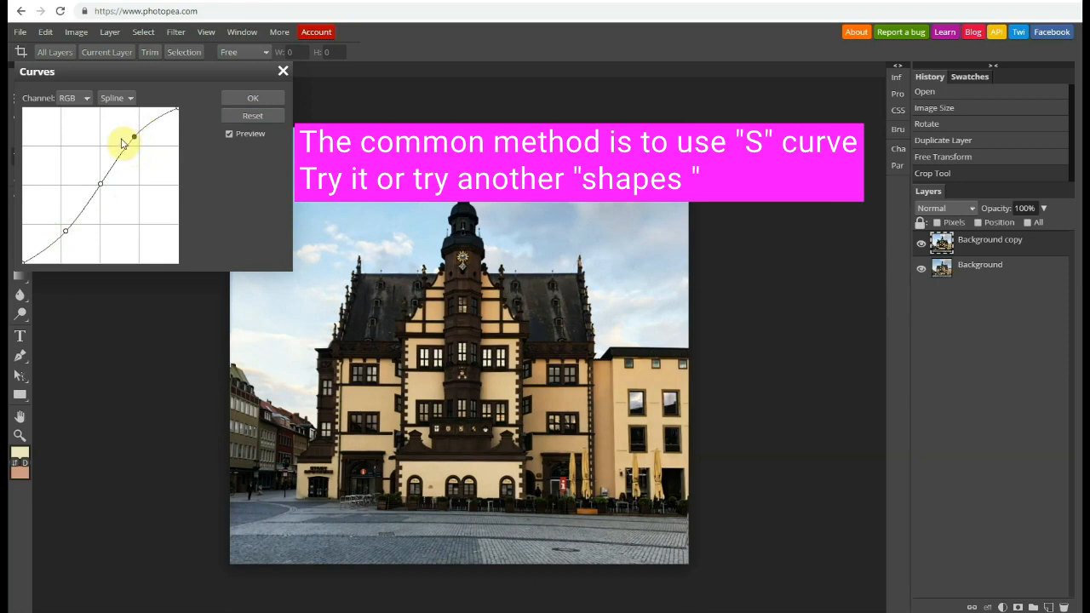
Step: On the Blue channel's curve, anchor the midpoint and raise the highlights, and compare the result with the preview off
{"action": "left_click", "coordinate": [72, 98]}
{"action": "left_click", "coordinate": [68, 147]}
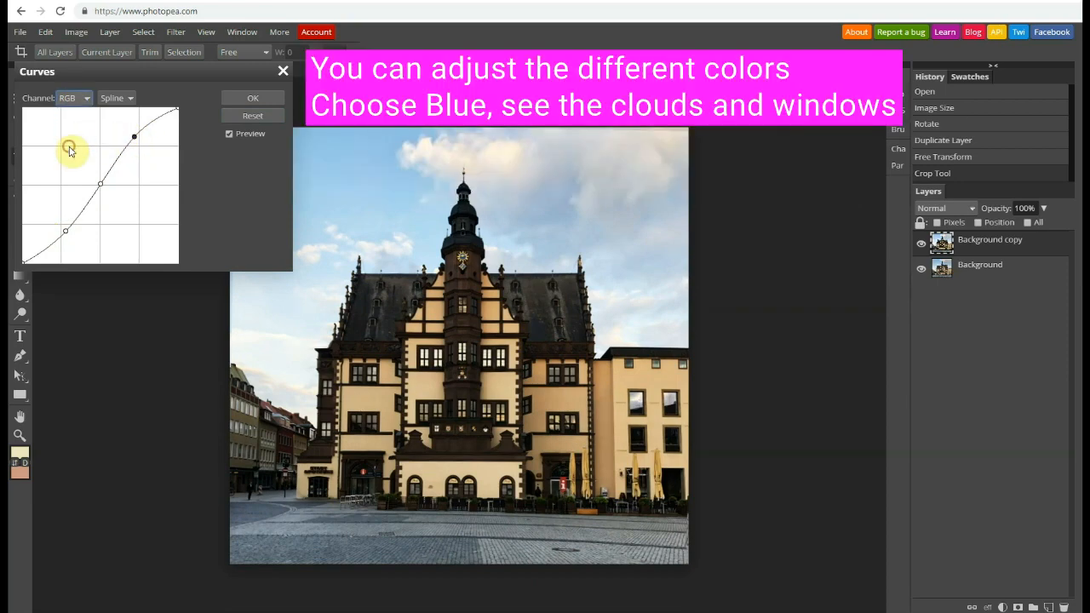
{"action": "left_click", "coordinate": [101, 181]}
{"action": "left_click", "coordinate": [142, 141]}
{"action": "left_click_drag", "start_coordinate": [142, 141], "coordinate": [131, 132]}
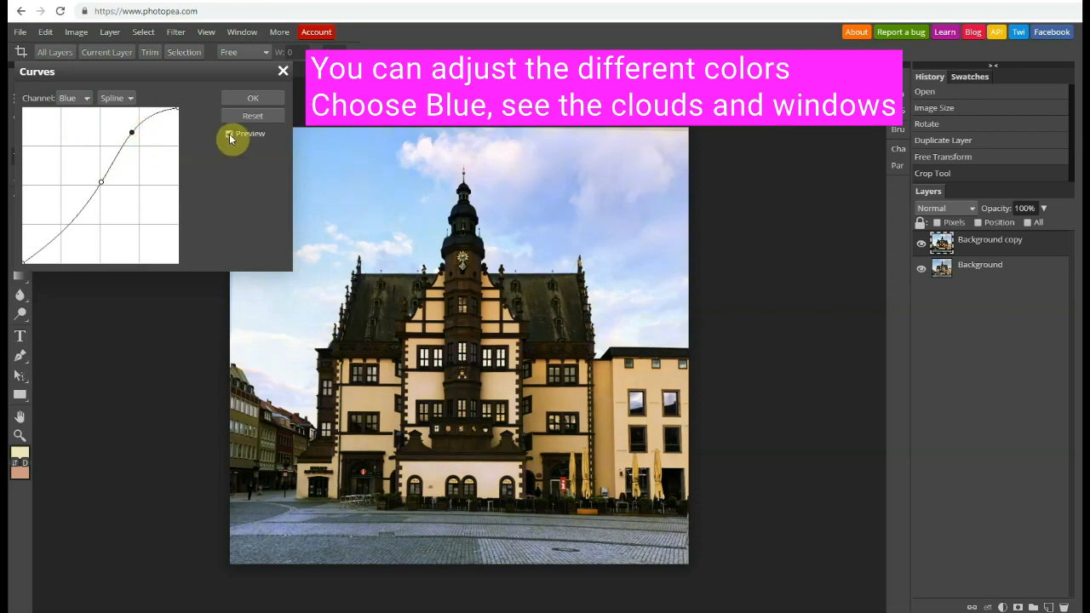
{"action": "left_click", "coordinate": [229, 134]}
{"action": "left_click", "coordinate": [229, 135]}
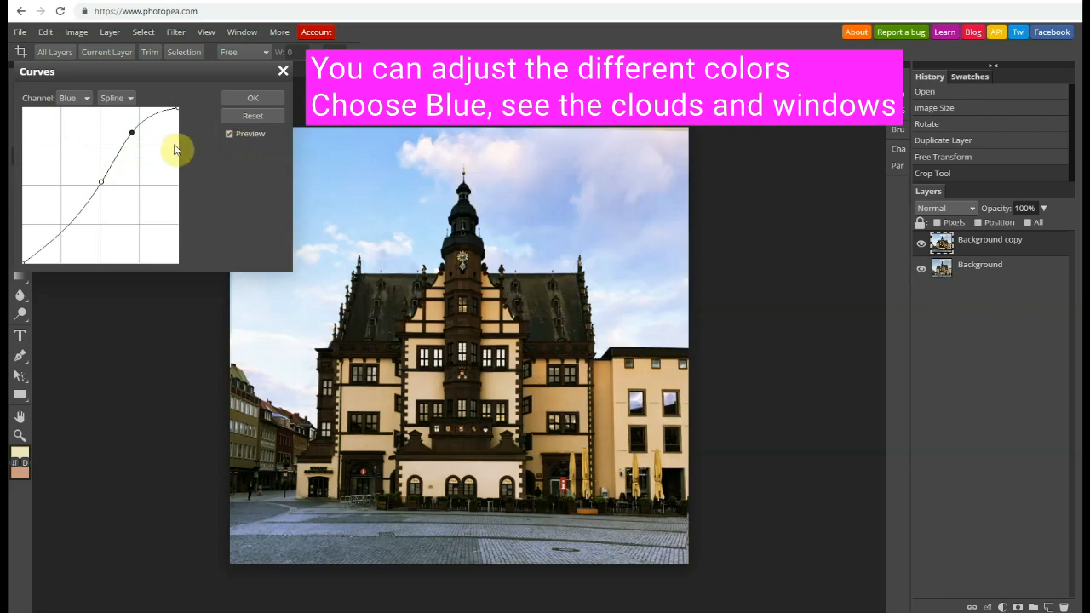
Step: Soften the highlight lift on the Blue curve, check it against the unadjusted picture and apply the Curves adjustment
{"action": "left_click_drag", "start_coordinate": [133, 136], "coordinate": [136, 142]}
{"action": "left_click", "coordinate": [229, 135]}
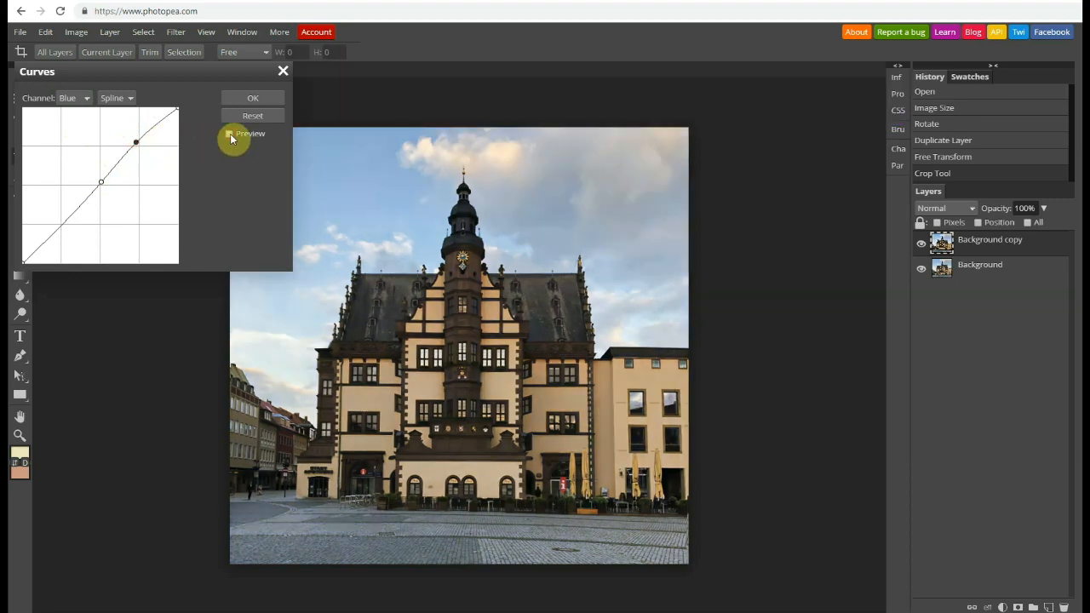
{"action": "left_click", "coordinate": [229, 134]}
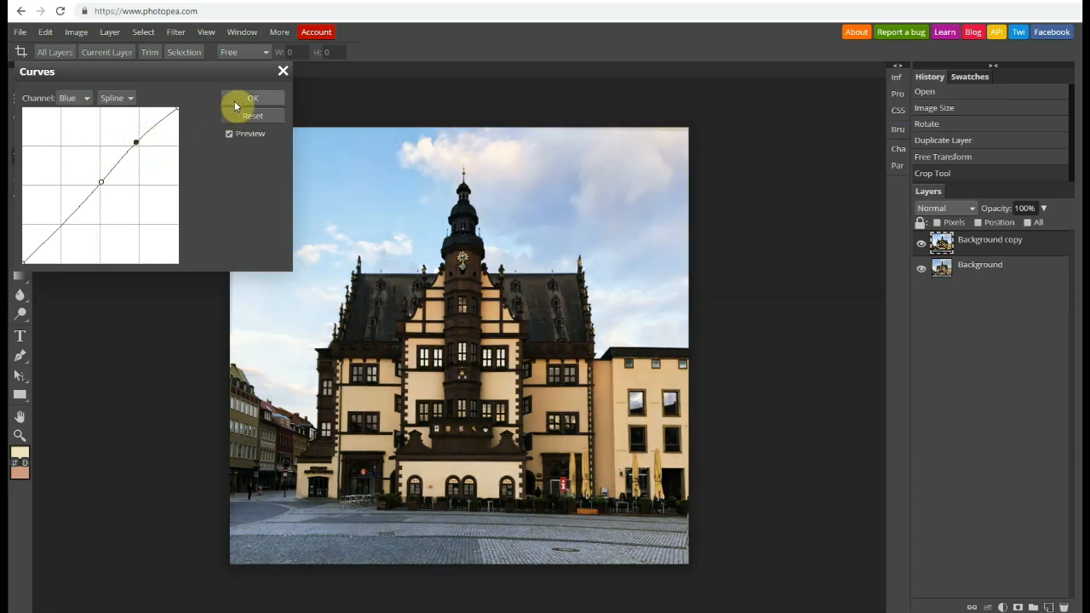
{"action": "left_click", "coordinate": [248, 98]}
Step: Hide and reshow the Background copy layer several times to compare the color-enhanced picture with the original
{"action": "left_click", "coordinate": [921, 246]}
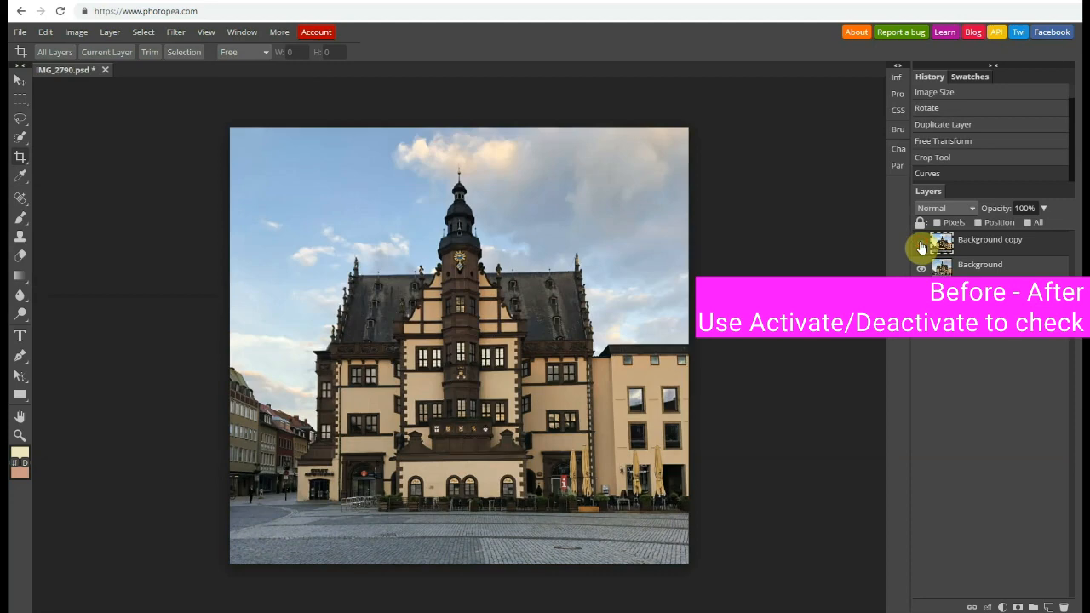
{"action": "left_click", "coordinate": [921, 246]}
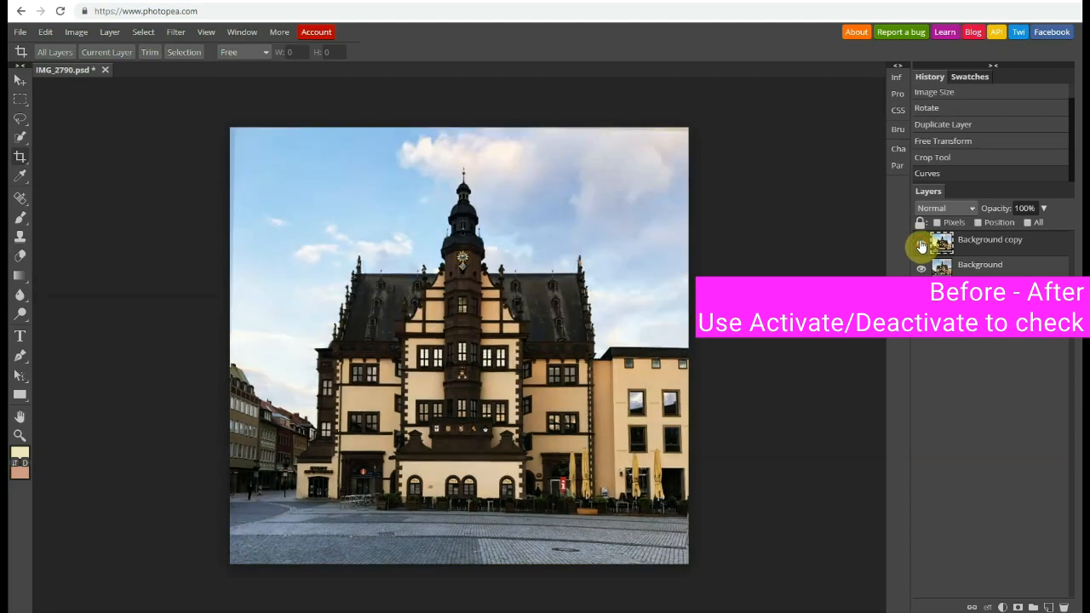
{"action": "left_click", "coordinate": [921, 246]}
{"action": "left_click", "coordinate": [921, 246]}
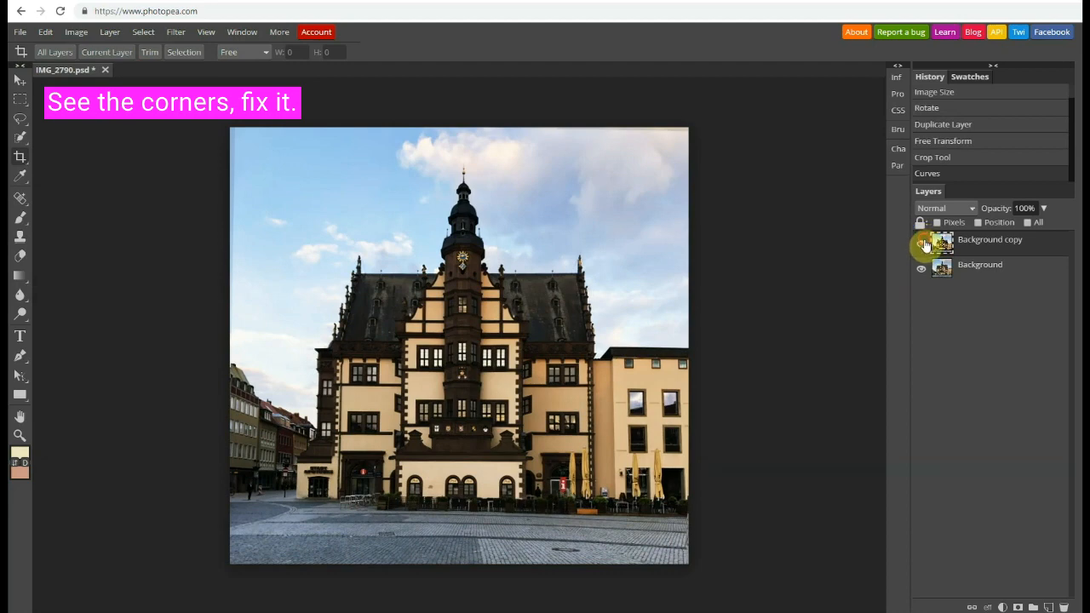
{"action": "left_click", "coordinate": [925, 245]}
{"action": "left_click", "coordinate": [926, 245]}
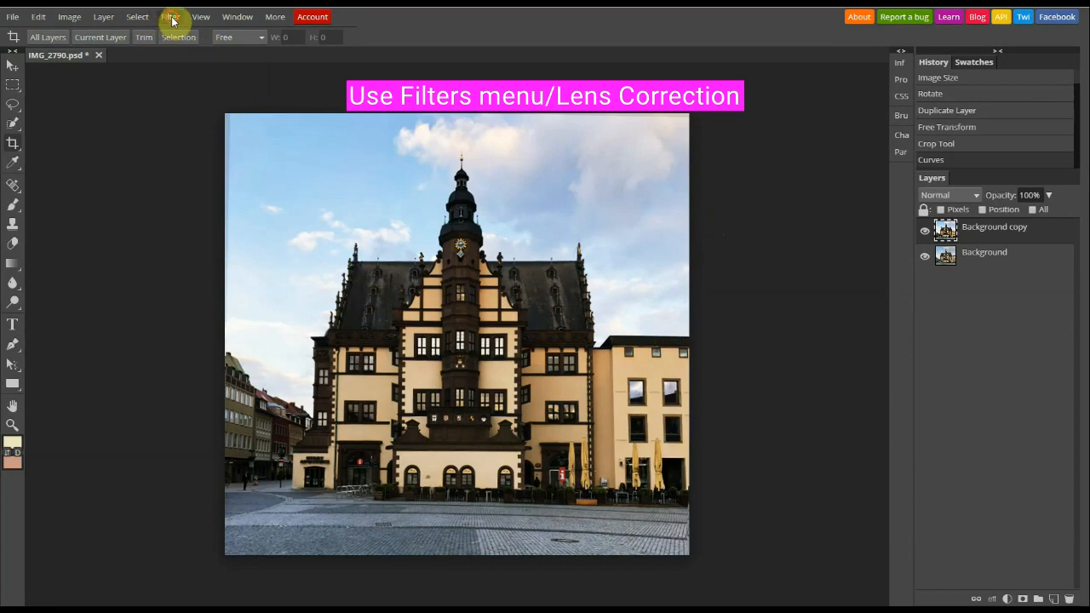
Step: Apply Lens Correction to the Background copy with the scale at 101% to fix the corners, and compare it with the original layer
{"action": "left_click", "coordinate": [171, 19]}
{"action": "left_click", "coordinate": [179, 78]}
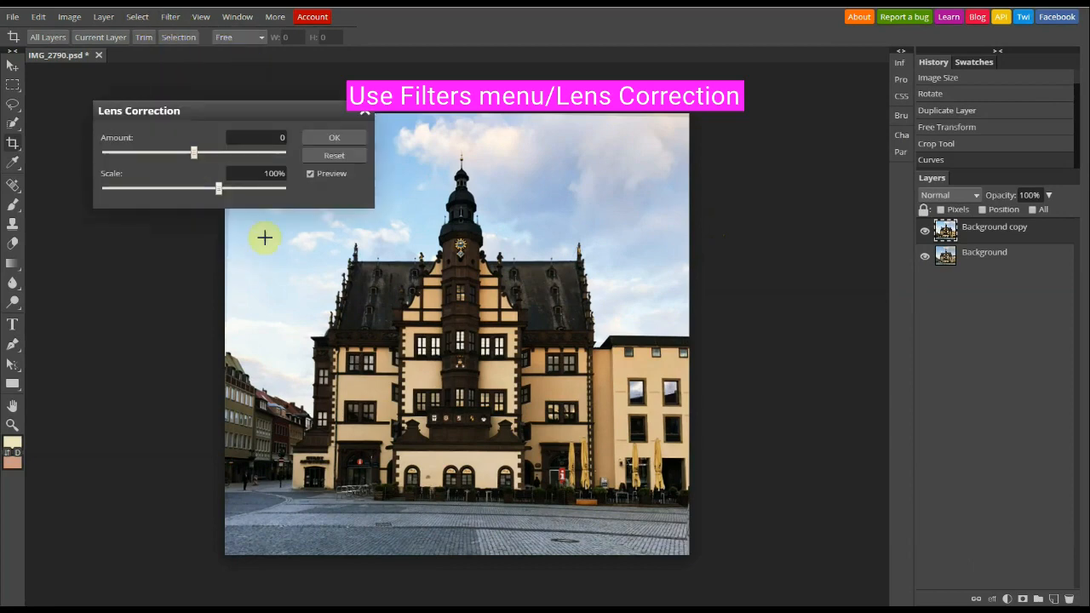
{"action": "left_click_drag", "start_coordinate": [235, 108], "coordinate": [142, 9]}
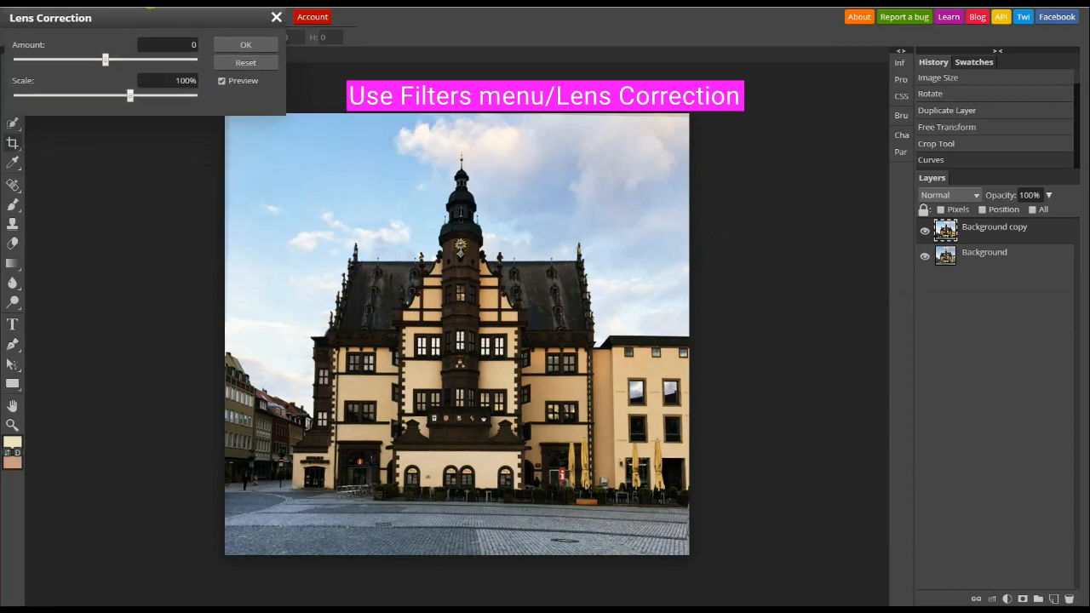
{"action": "left_click_drag", "start_coordinate": [130, 95], "coordinate": [131, 95]}
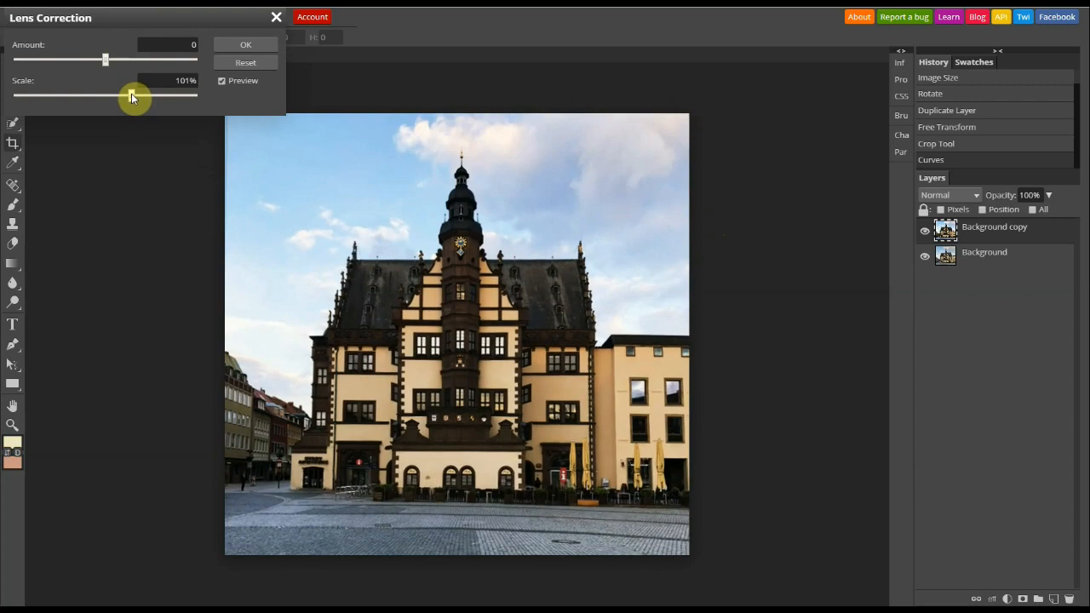
{"action": "left_click", "coordinate": [244, 43]}
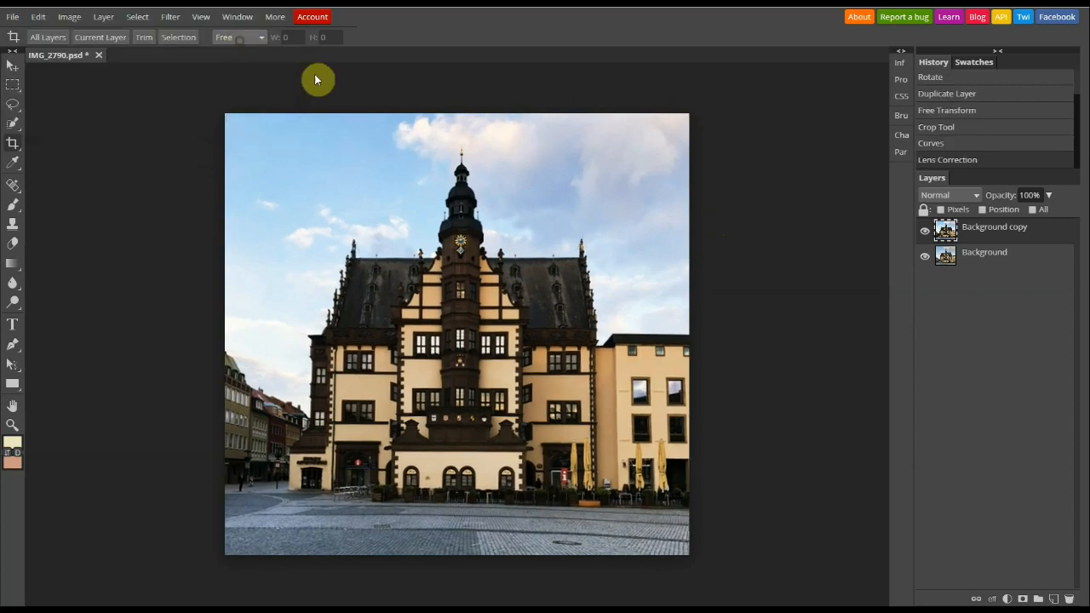
{"action": "left_click", "coordinate": [925, 232]}
{"action": "left_click", "coordinate": [925, 232]}
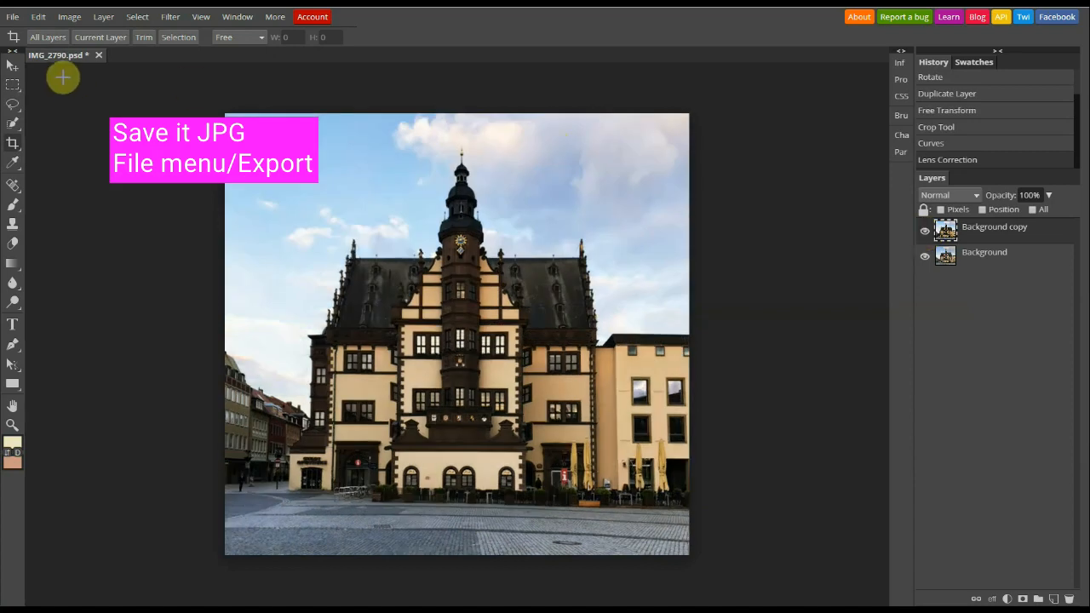
Step: Export the picture as a 750 × 714 px JPG at 100% quality and open the downloaded file
{"action": "left_click", "coordinate": [13, 17]}
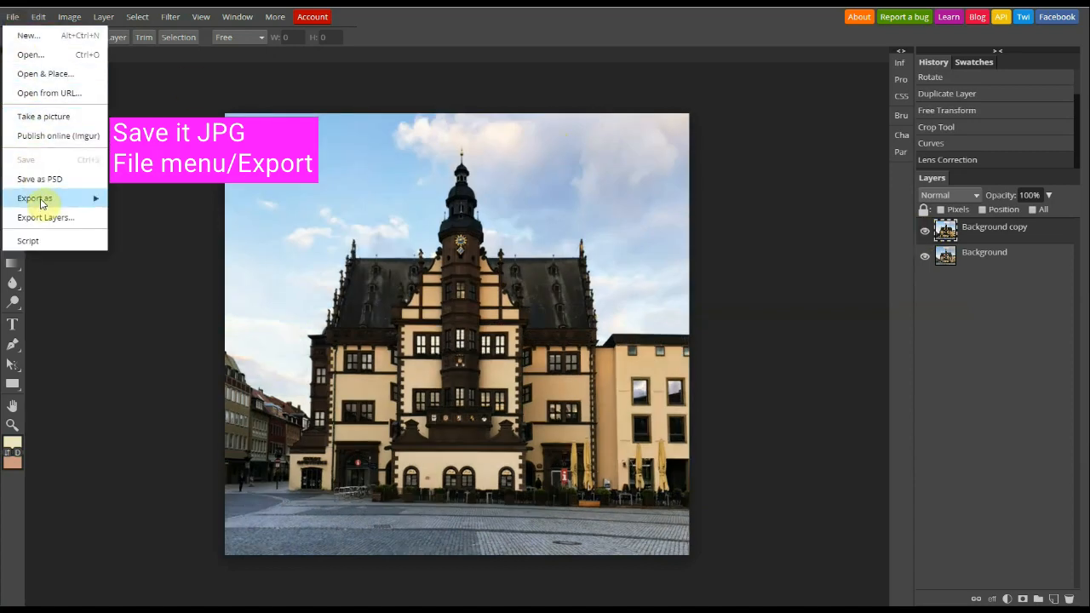
{"action": "mouse_move", "coordinate": [40, 203]}
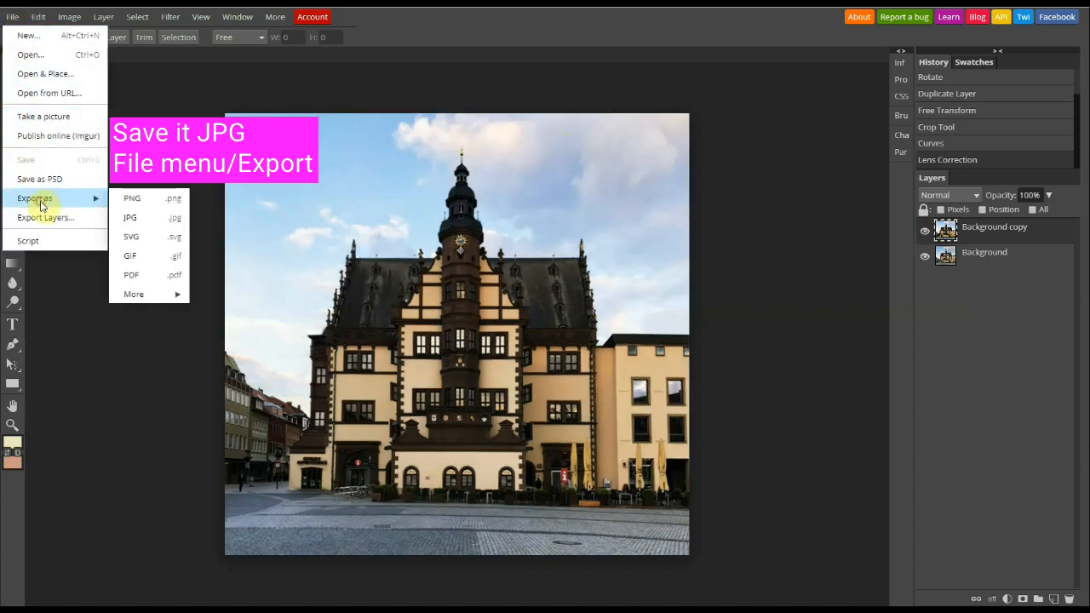
{"action": "left_click", "coordinate": [135, 222]}
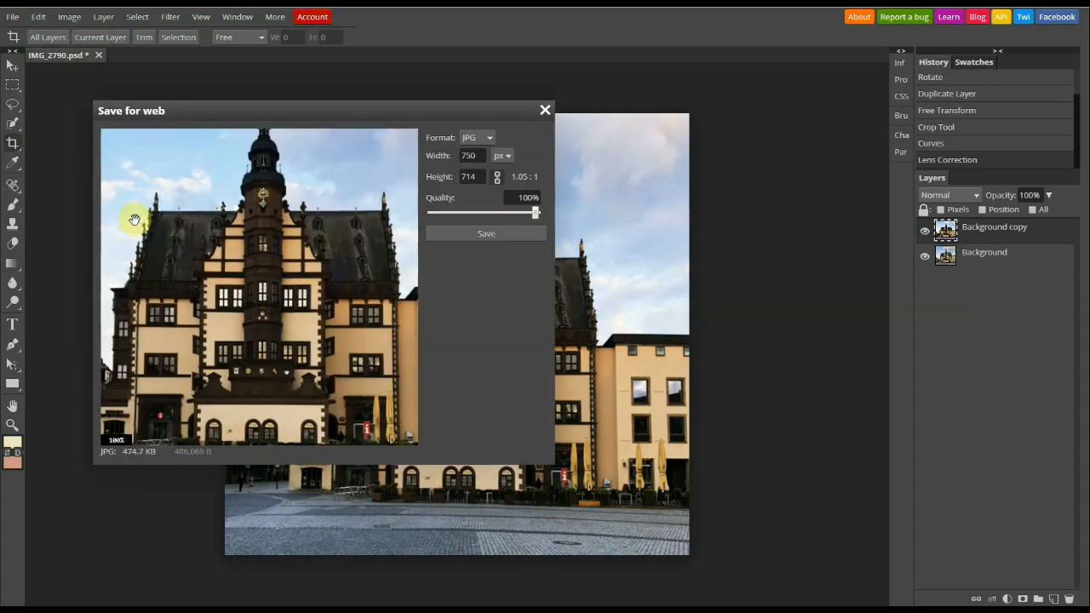
{"action": "left_click", "coordinate": [494, 234]}
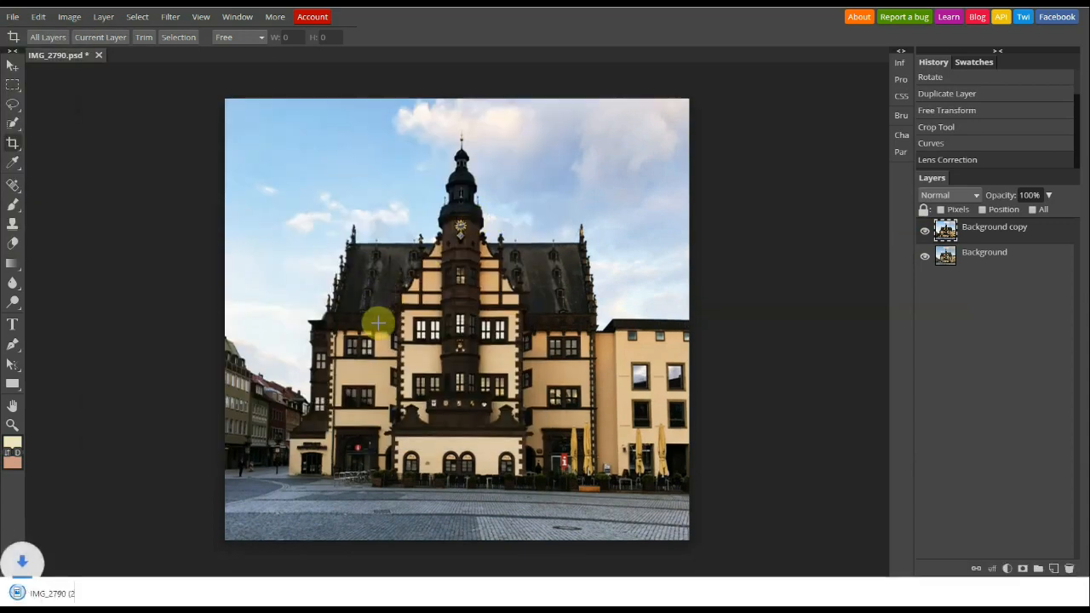
{"action": "left_click", "coordinate": [85, 593]}
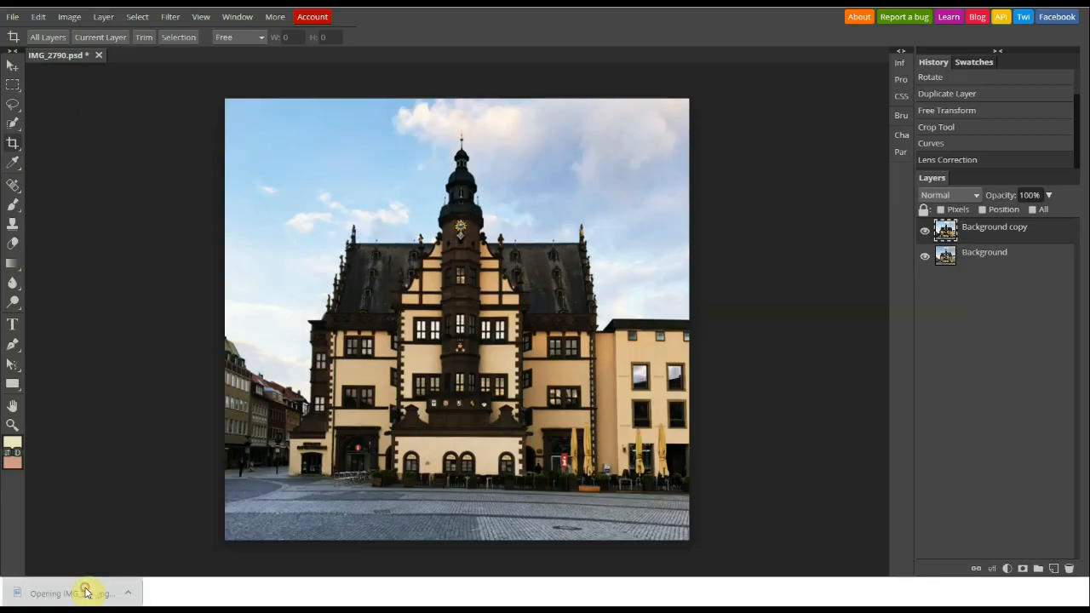